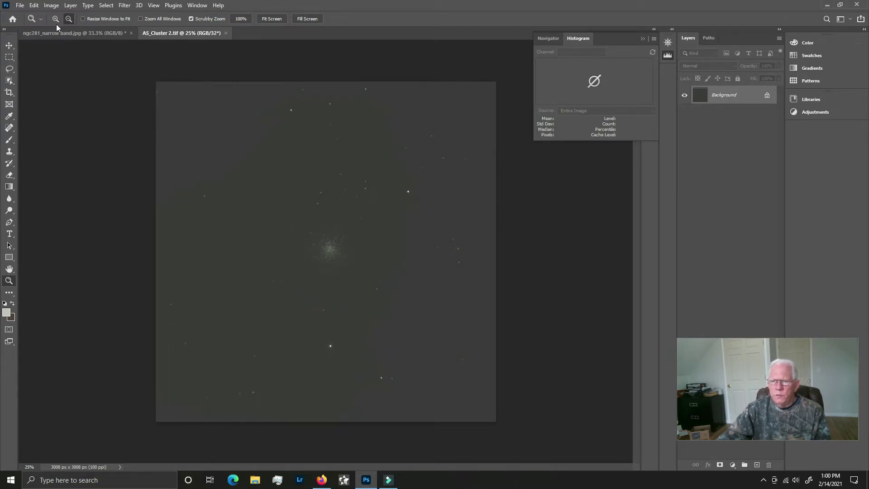
Convert the star cluster image to 16 bits per channel, using the Exposure and Gamma method for HDR toning
{"action": "left_click", "coordinate": [50, 6]}
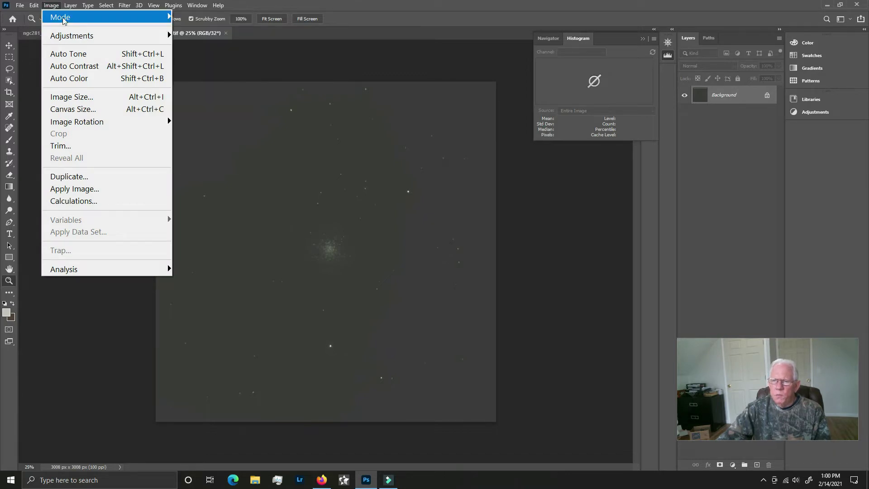
{"action": "mouse_move", "coordinate": [64, 18]}
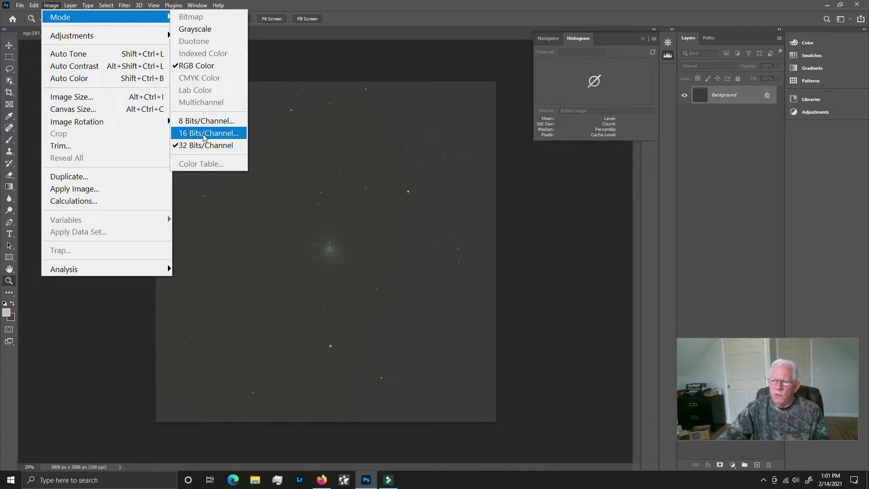
{"action": "left_click", "coordinate": [205, 132]}
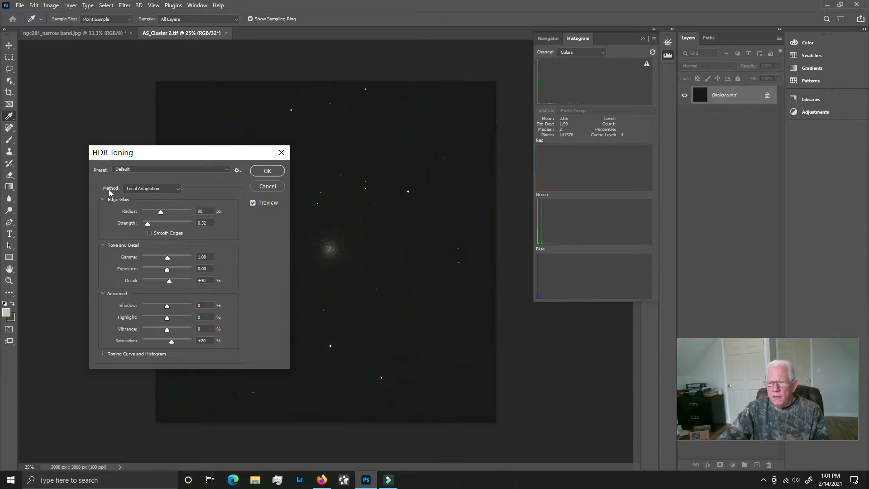
{"action": "left_click", "coordinate": [155, 189]}
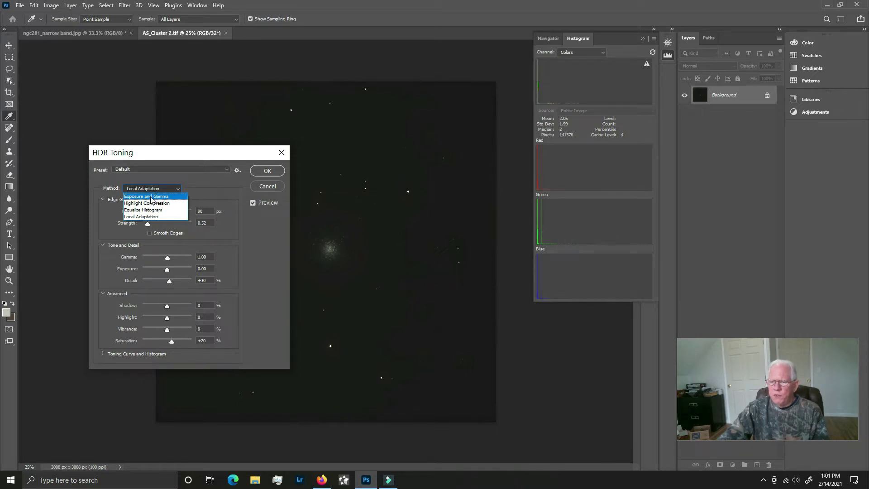
{"action": "left_click", "coordinate": [151, 198]}
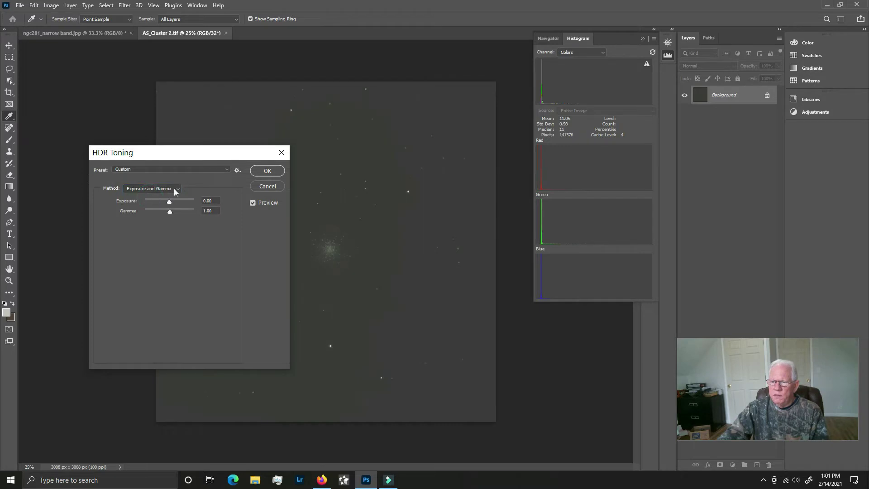
{"action": "left_click", "coordinate": [266, 171]}
{"action": "key", "text": "z"}
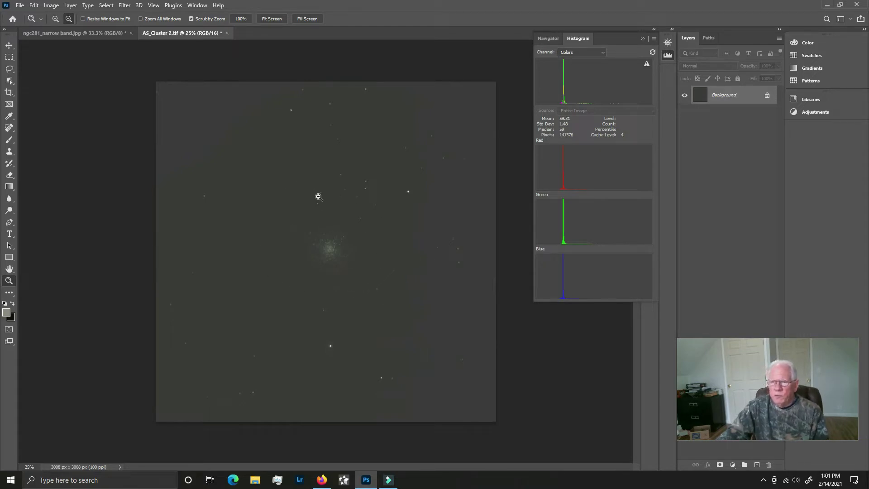
Brighten the whole image with a Levels adjustment, setting the RGB midtone input to 1.72
{"action": "left_click", "coordinate": [51, 6]}
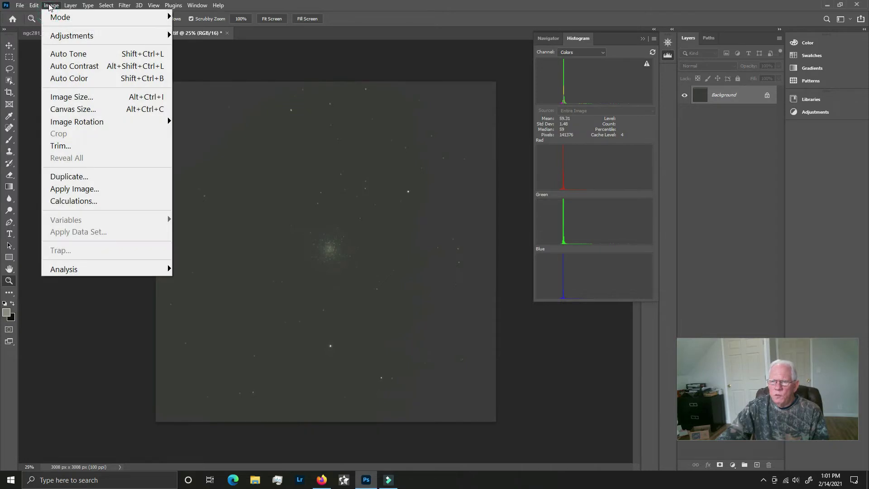
{"action": "mouse_move", "coordinate": [152, 40]}
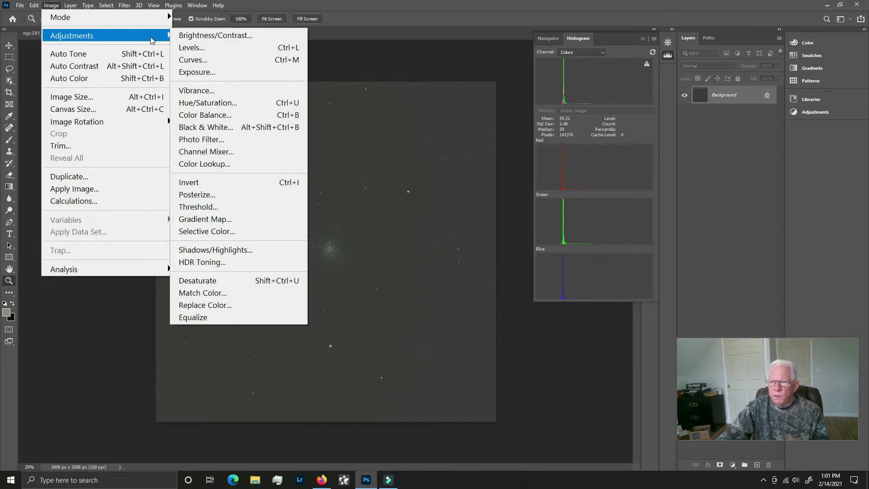
{"action": "left_click", "coordinate": [192, 47]}
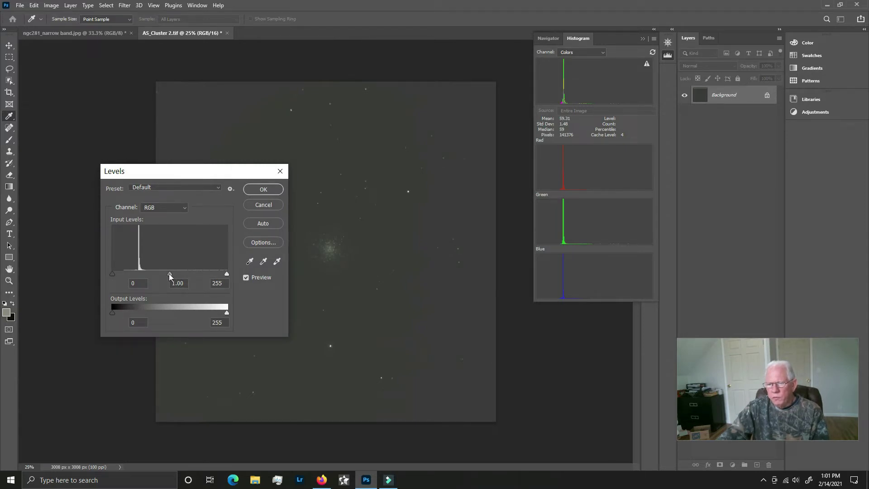
{"action": "left_click_drag", "start_coordinate": [169, 274], "coordinate": [149, 273]}
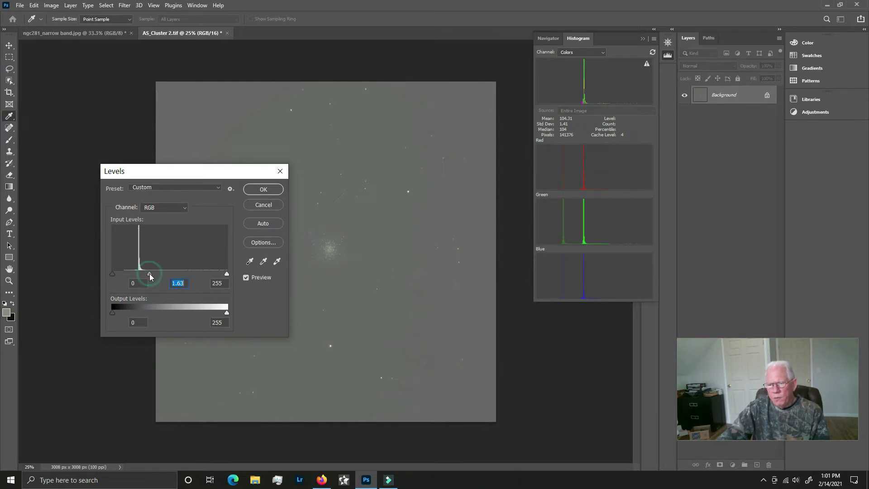
{"action": "mouse_move", "coordinate": [150, 274]}
{"action": "left_mouse_down"}
{"action": "mouse_move", "coordinate": [129, 272]}
{"action": "mouse_move", "coordinate": [147, 270]}
{"action": "left_mouse_up"}
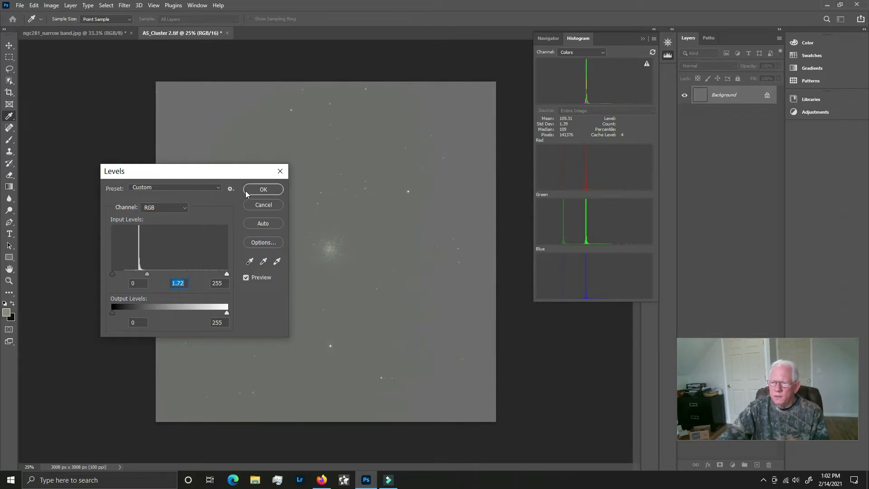
{"action": "left_click", "coordinate": [264, 189]}
{"action": "key", "text": "z"}
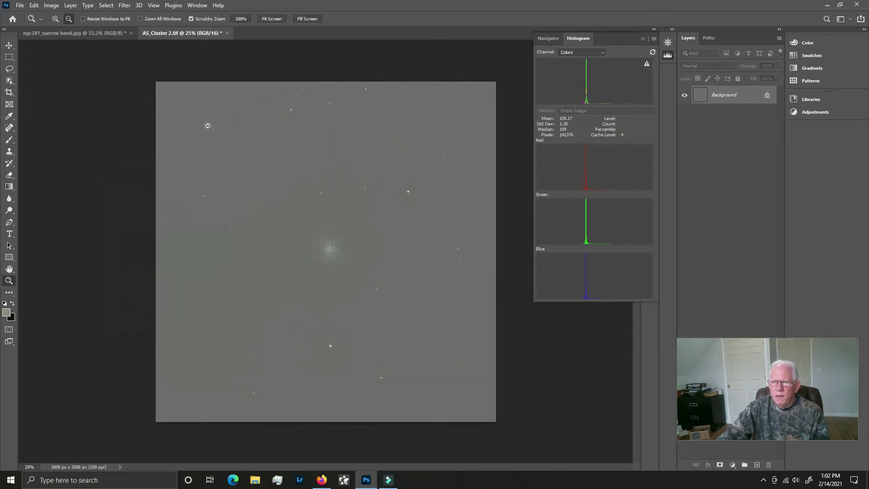
Darken the sky background with a Levels adjustment, setting the RGB black input level to 83
{"action": "left_click", "coordinate": [50, 6]}
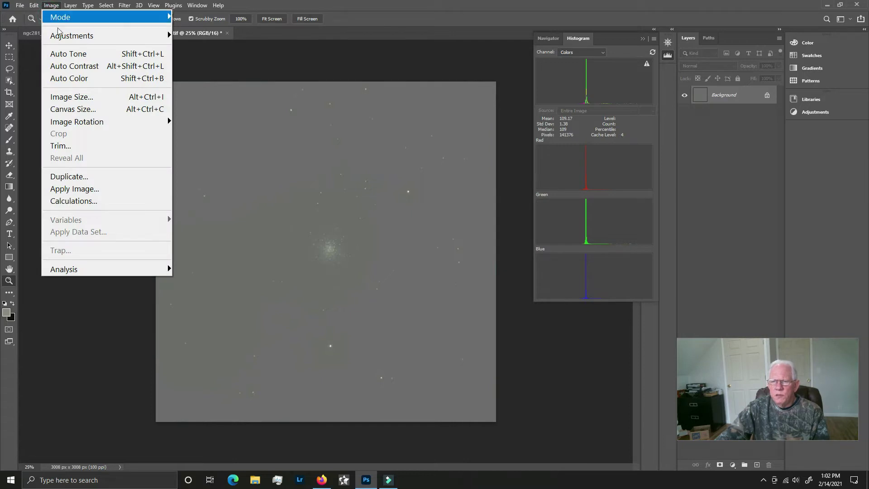
{"action": "mouse_move", "coordinate": [77, 35]}
{"action": "left_click", "coordinate": [183, 48]}
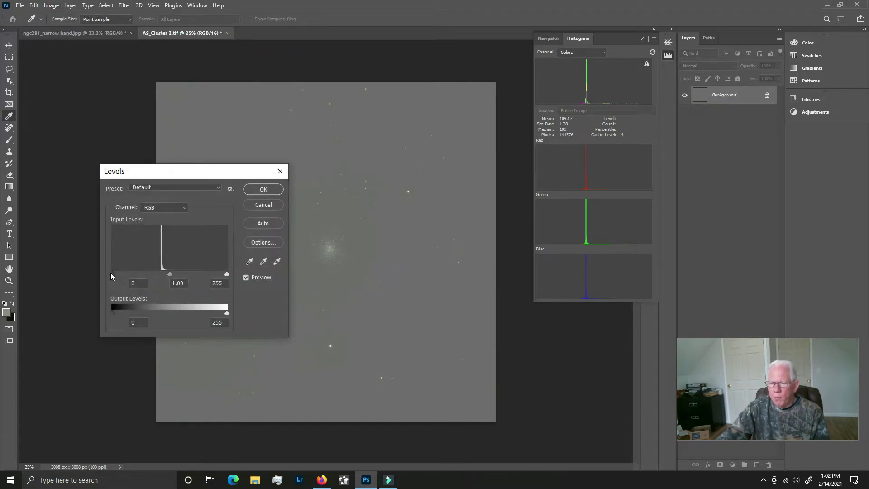
{"action": "left_click_drag", "start_coordinate": [112, 273], "coordinate": [150, 272]}
{"action": "mouse_move", "coordinate": [151, 272]}
{"action": "left_mouse_down"}
{"action": "mouse_move", "coordinate": [168, 272]}
{"action": "mouse_move", "coordinate": [150, 270]}
{"action": "left_mouse_up"}
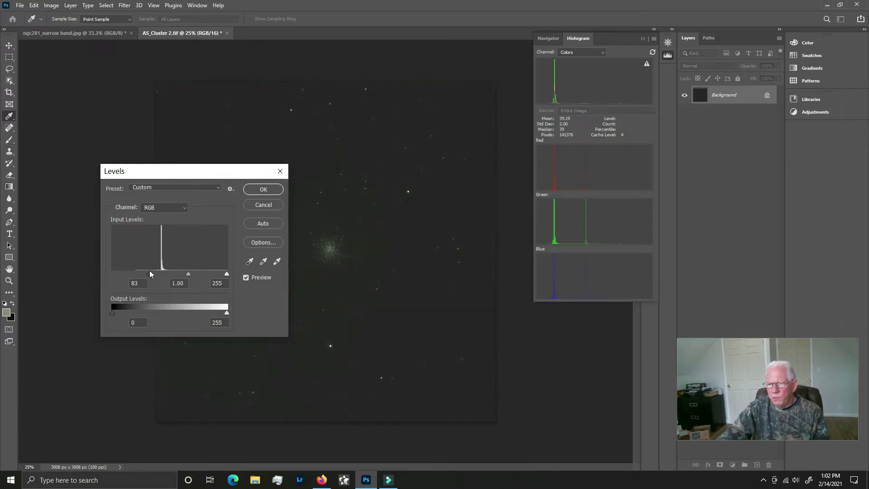
{"action": "left_click", "coordinate": [264, 189]}
{"action": "key", "text": "z"}
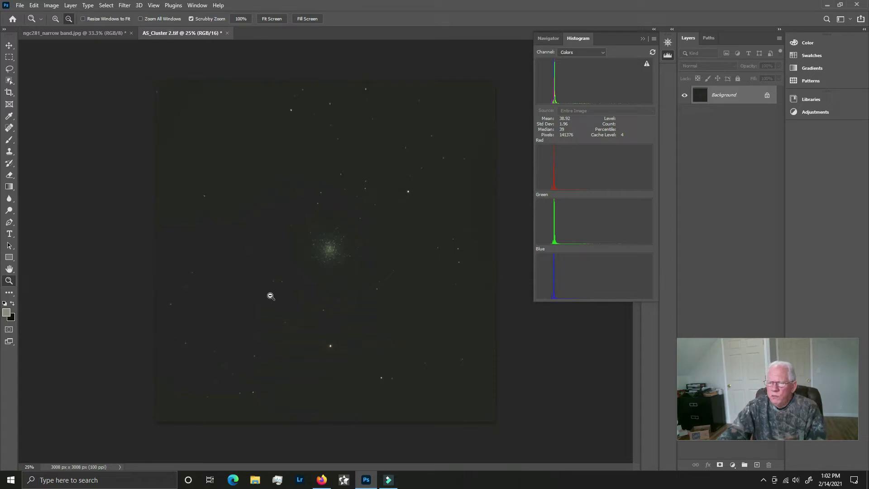
Stretch the image with an RGB Curves adjustment, raising input 20 to output 60 and placing a second point at input 109, output 206
{"action": "left_click", "coordinate": [52, 6]}
{"action": "mouse_move", "coordinate": [69, 37]}
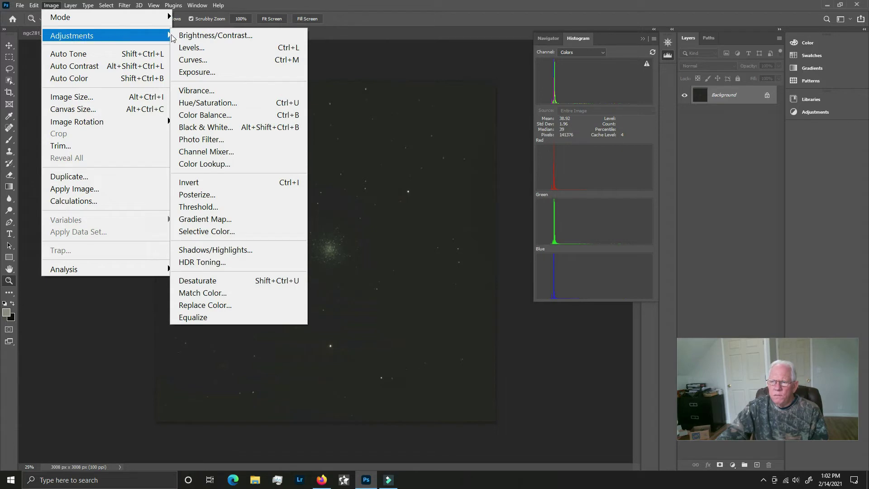
{"action": "left_click", "coordinate": [195, 61]}
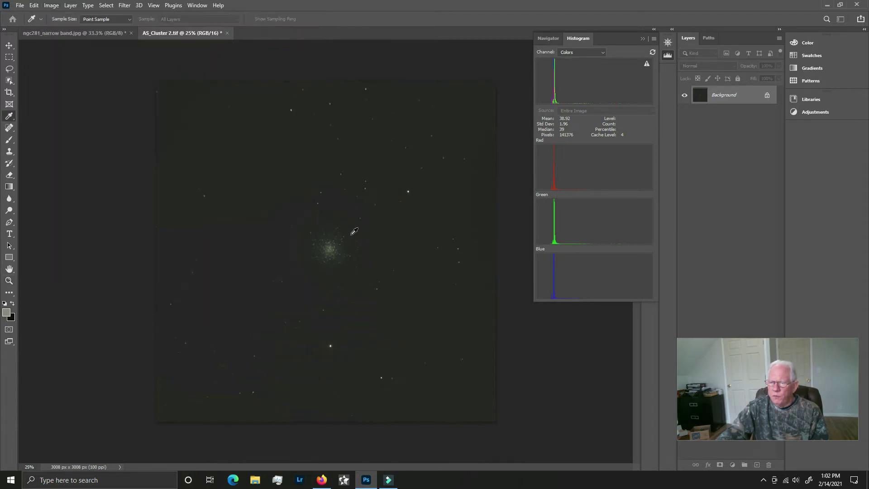
{"action": "left_click_drag", "start_coordinate": [130, 205], "coordinate": [427, 225]}
{"action": "left_click_drag", "start_coordinate": [376, 199], "coordinate": [662, 127]}
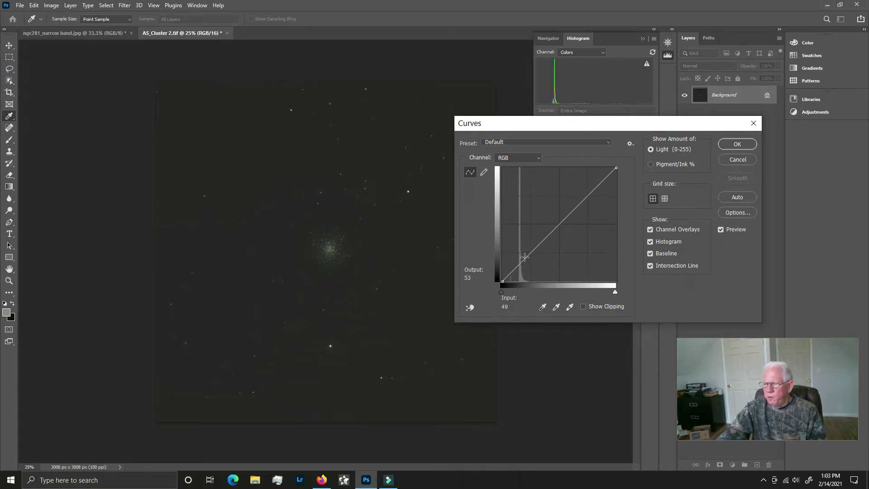
{"action": "left_click_drag", "start_coordinate": [525, 259], "coordinate": [512, 254]}
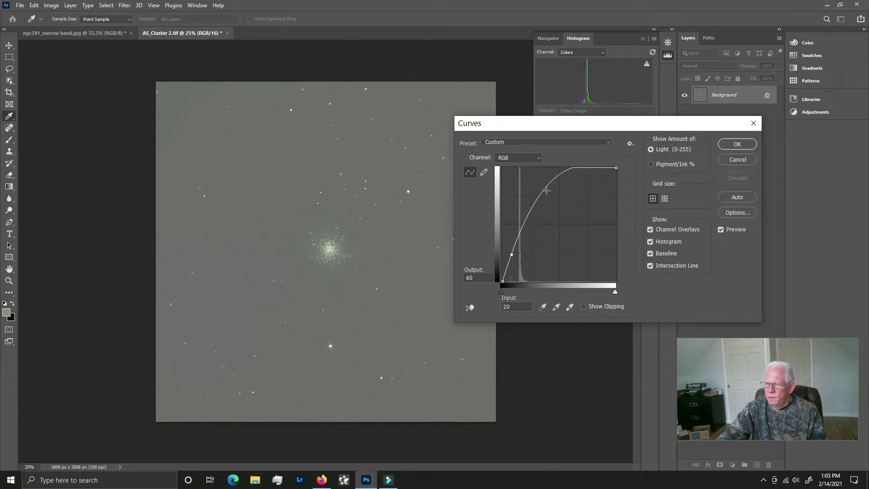
{"action": "left_click_drag", "start_coordinate": [547, 187], "coordinate": [551, 189]}
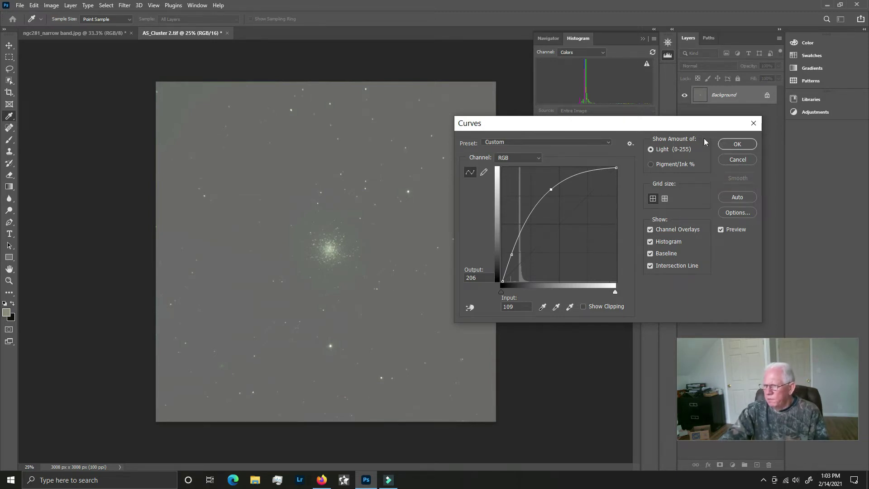
{"action": "left_click", "coordinate": [737, 144]}
{"action": "key", "text": "z"}
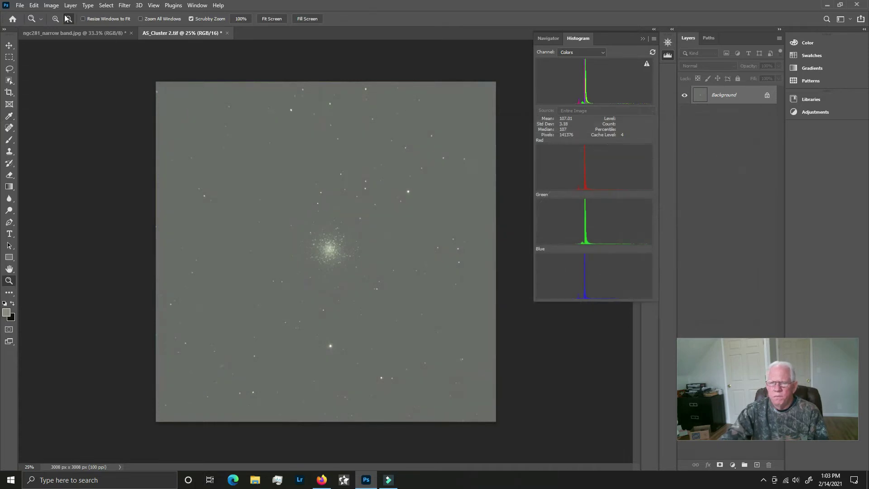
Darken the stretched background with a Levels adjustment, setting the RGB black input level to 79
{"action": "left_click", "coordinate": [52, 6]}
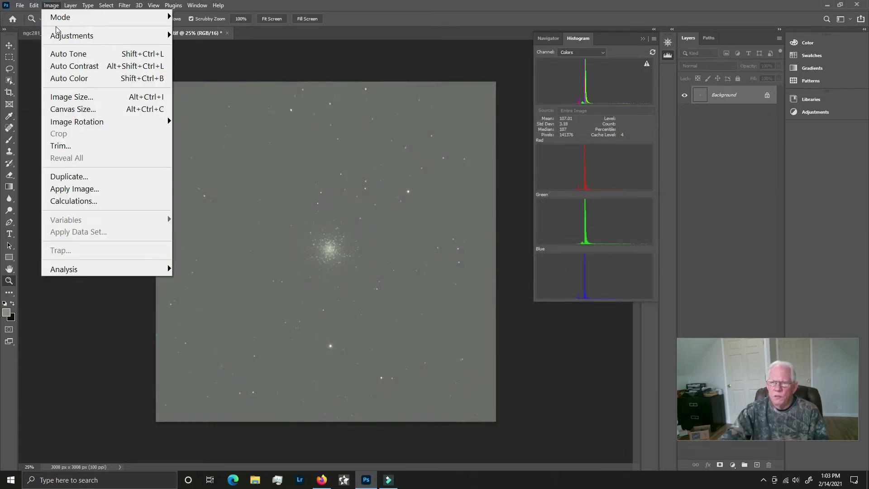
{"action": "mouse_move", "coordinate": [68, 36]}
{"action": "left_click", "coordinate": [190, 47]}
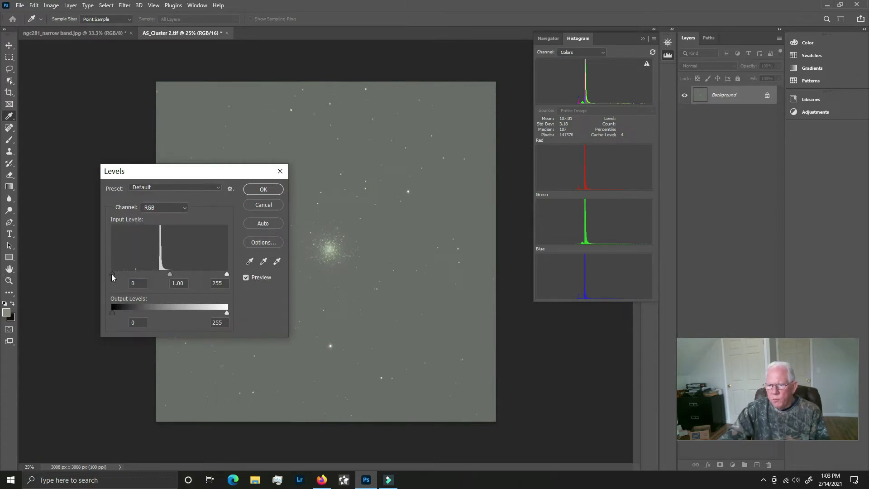
{"action": "left_click_drag", "start_coordinate": [112, 274], "coordinate": [147, 274]}
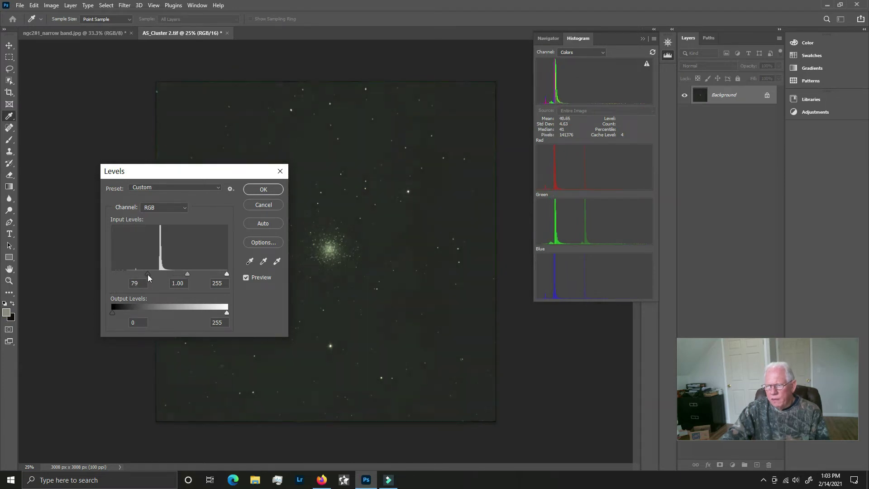
{"action": "left_click", "coordinate": [264, 190]}
{"action": "key", "text": "z"}
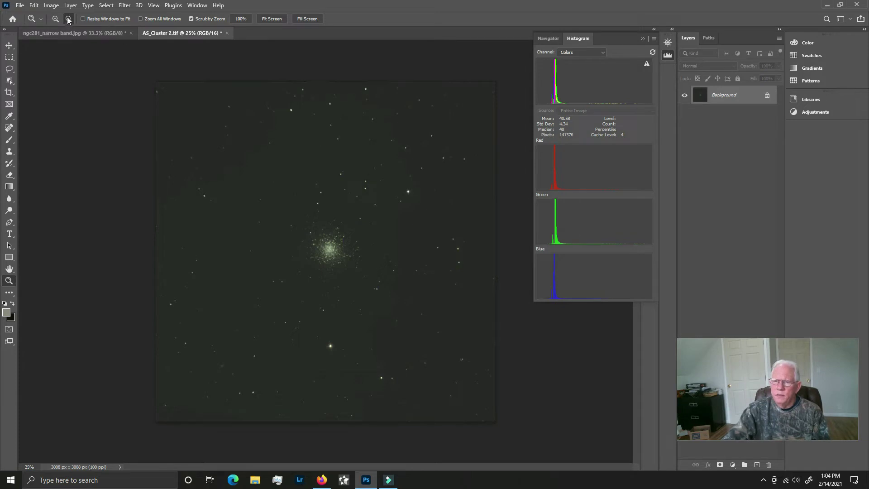
Stretch the image again with RGB Curves, raising input 39 to output 95 and anchoring the curve near its highlight end
{"action": "left_click", "coordinate": [53, 6]}
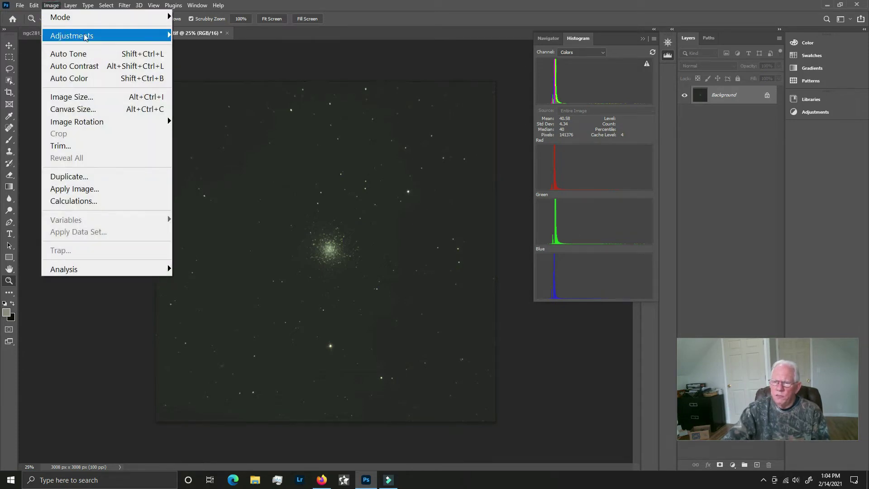
{"action": "mouse_move", "coordinate": [151, 38]}
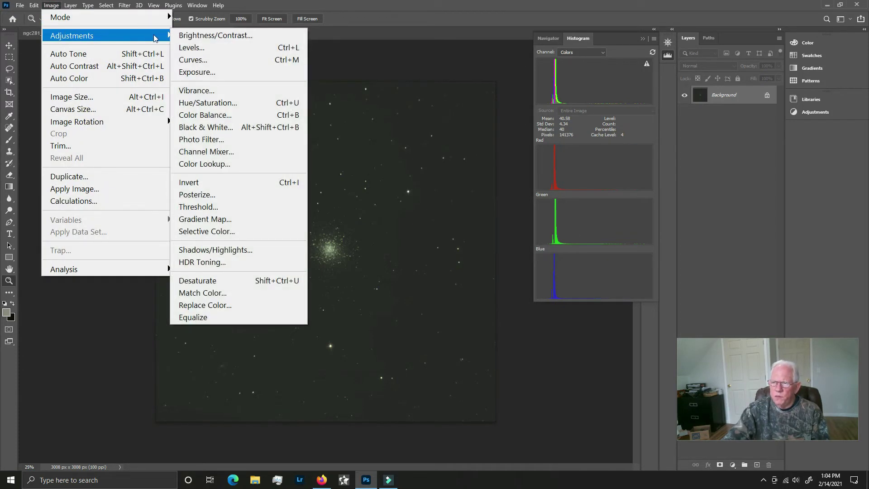
{"action": "left_click", "coordinate": [198, 60]}
{"action": "left_click_drag", "start_coordinate": [538, 246], "coordinate": [519, 239]}
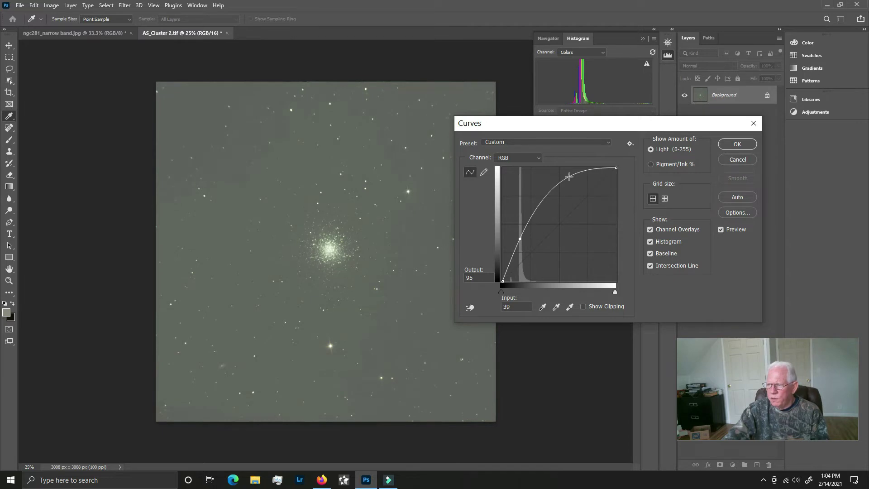
{"action": "left_click", "coordinate": [588, 169]}
{"action": "left_click", "coordinate": [730, 145]}
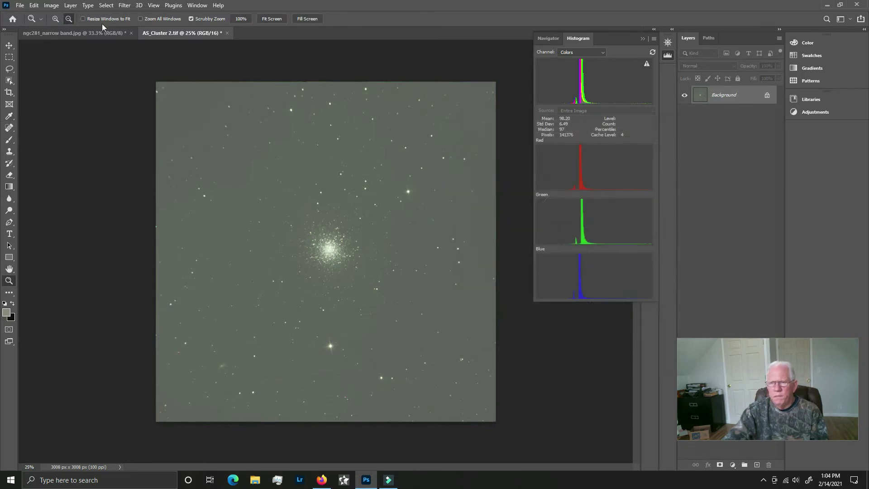
Darken the background again with a Levels adjustment, setting the RGB black input level to 74
{"action": "left_click", "coordinate": [51, 5]}
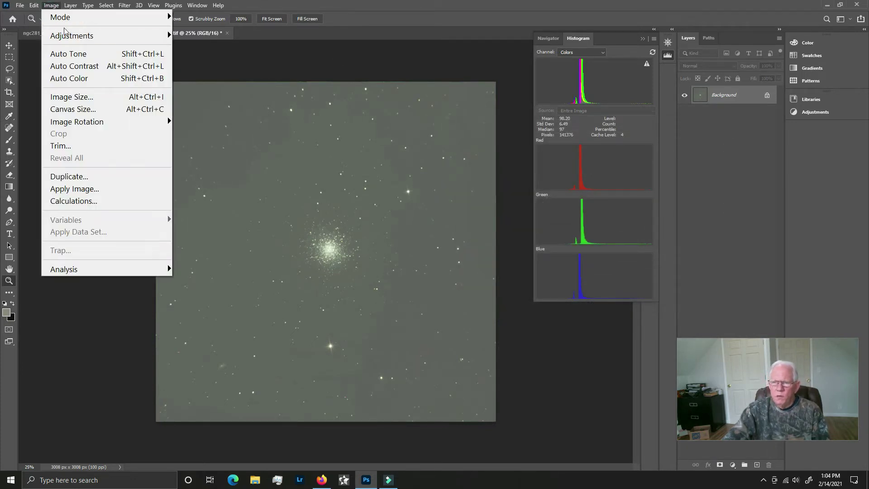
{"action": "mouse_move", "coordinate": [77, 38]}
{"action": "left_click", "coordinate": [188, 48]}
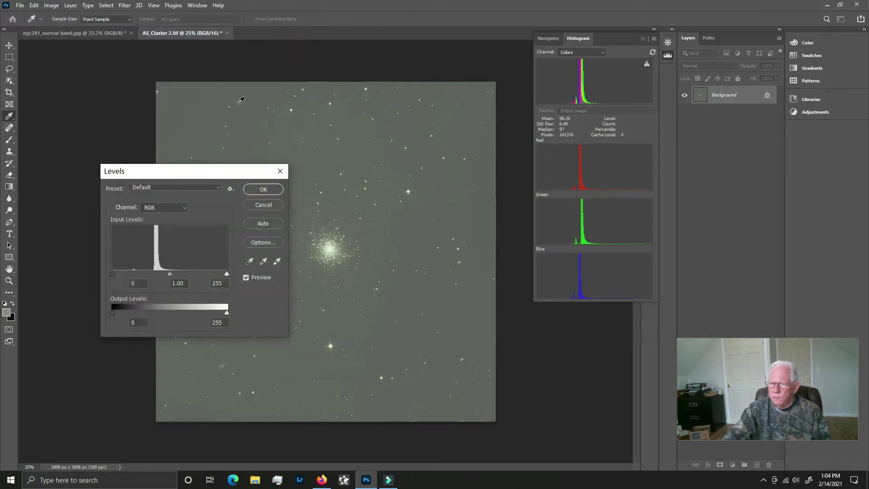
{"action": "left_click_drag", "start_coordinate": [112, 273], "coordinate": [145, 270]}
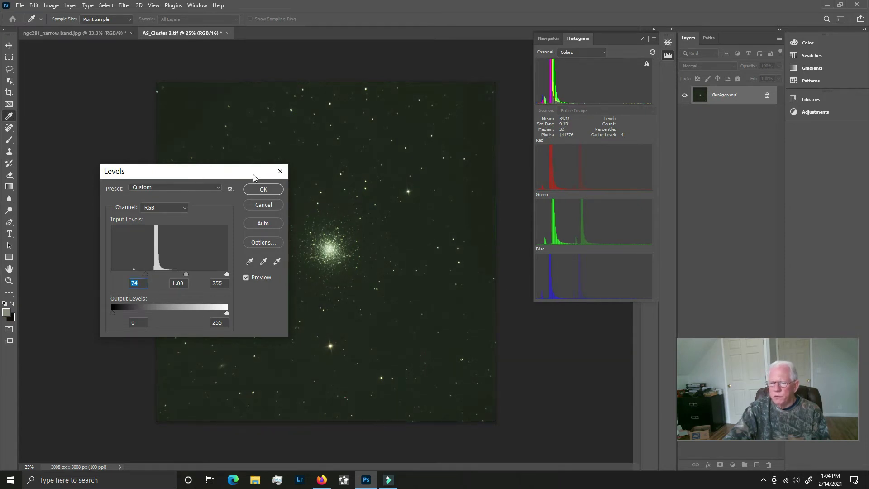
{"action": "left_click", "coordinate": [258, 189]}
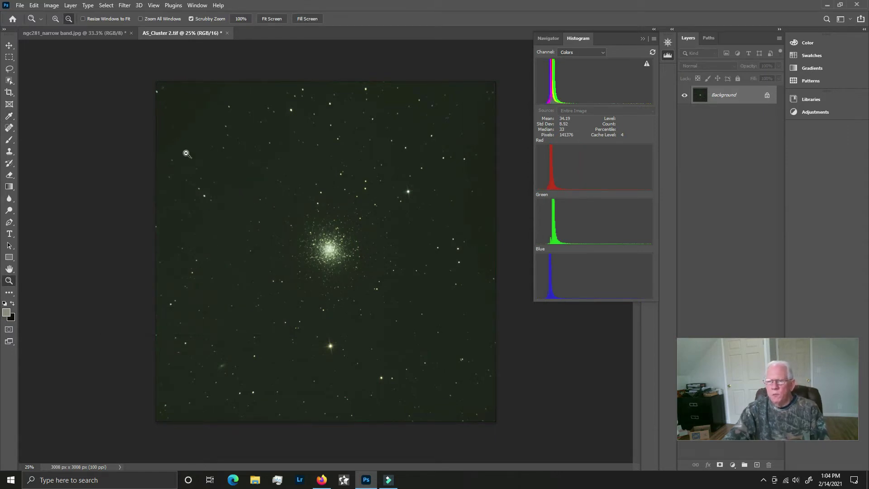
Stretch the image with RGB Curves, raising input 31 to output 78, with further points at 104 to 170 and 202 to 230
{"action": "left_click", "coordinate": [52, 7]}
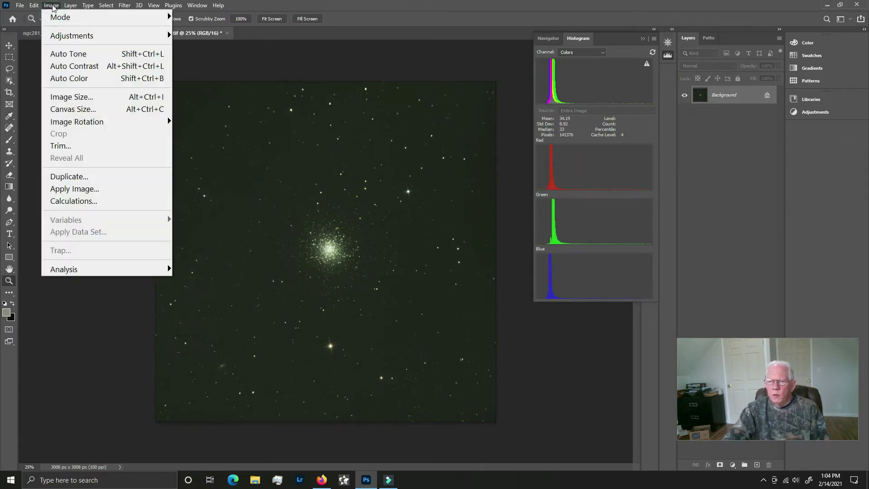
{"action": "mouse_move", "coordinate": [76, 37]}
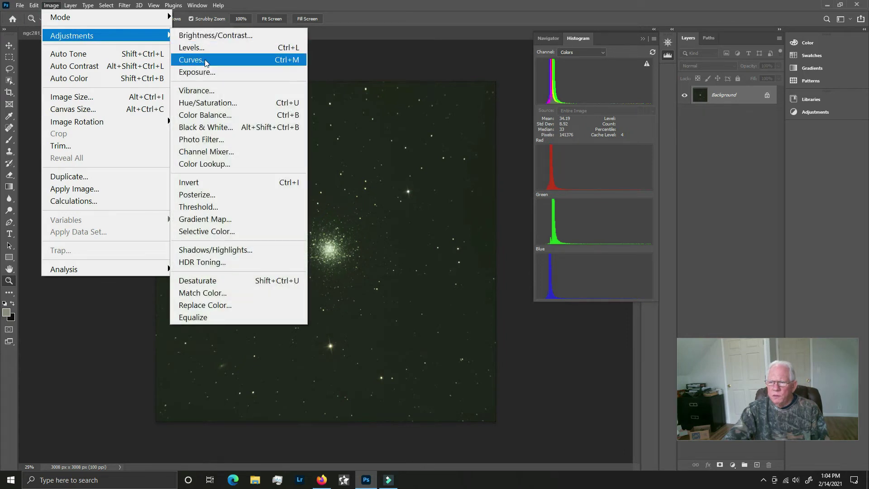
{"action": "left_click", "coordinate": [193, 60]}
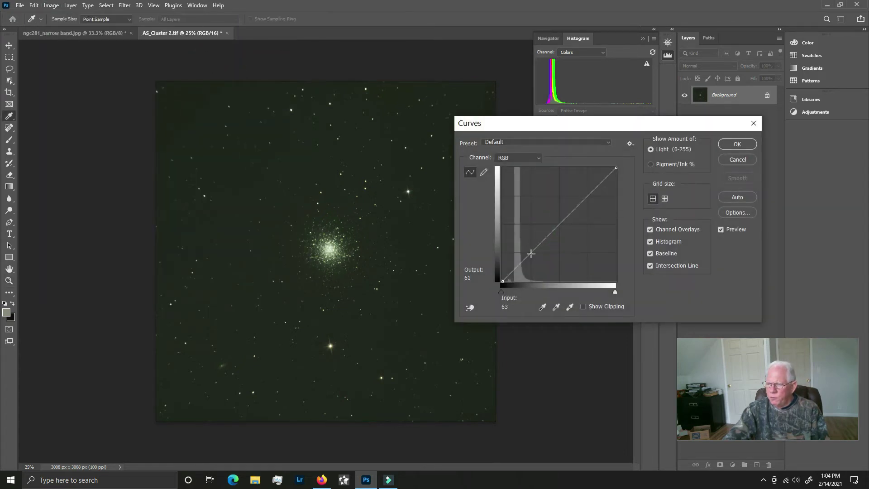
{"action": "left_click_drag", "start_coordinate": [531, 254], "coordinate": [517, 247]}
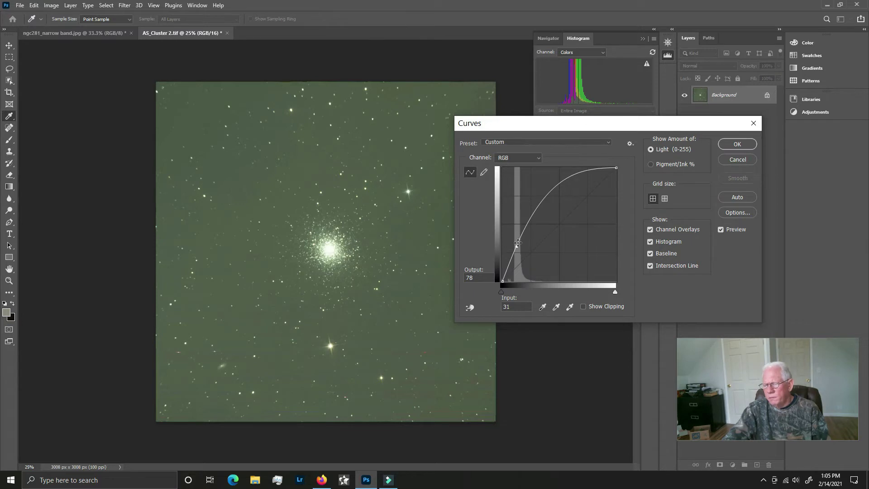
{"action": "left_click_drag", "start_coordinate": [541, 199], "coordinate": [548, 205]}
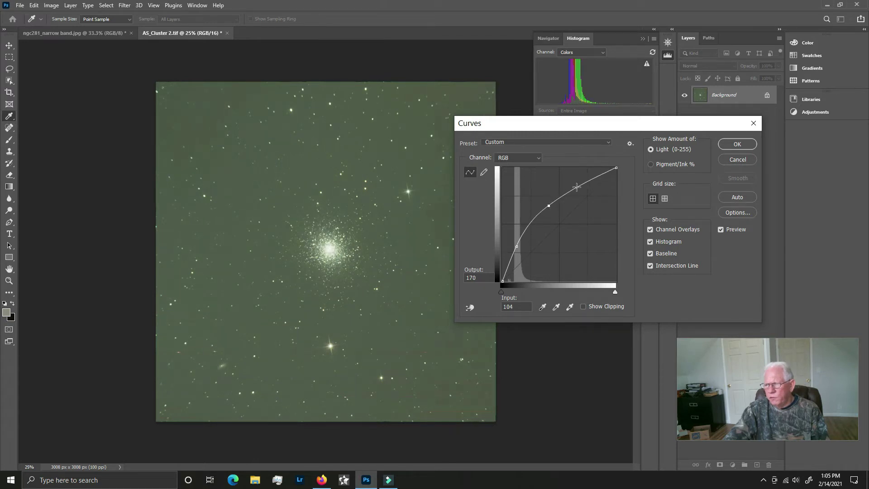
{"action": "left_click", "coordinate": [591, 178]}
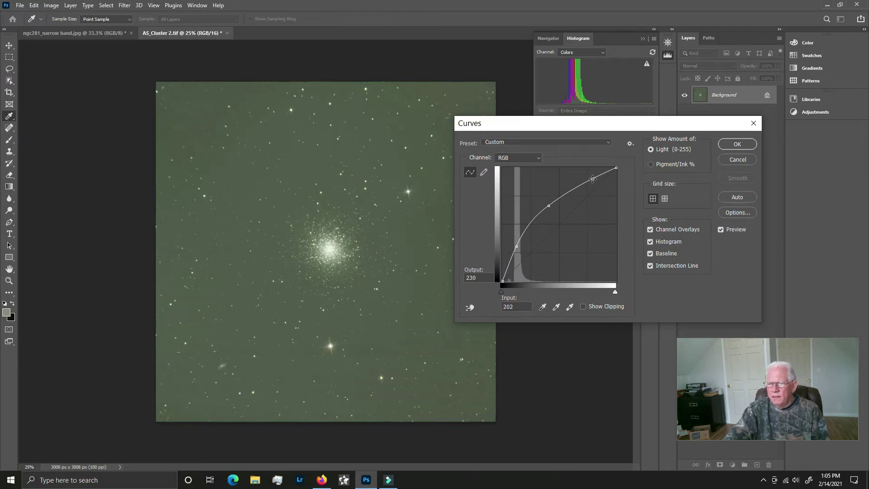
{"action": "left_click", "coordinate": [732, 146]}
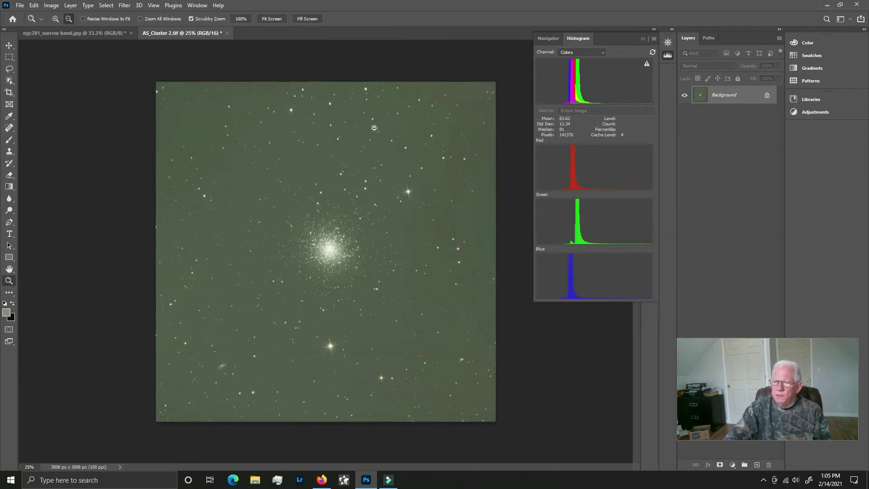
Darken the stretched background with a Levels adjustment, setting the RGB black input level to 56
{"action": "left_click", "coordinate": [51, 6]}
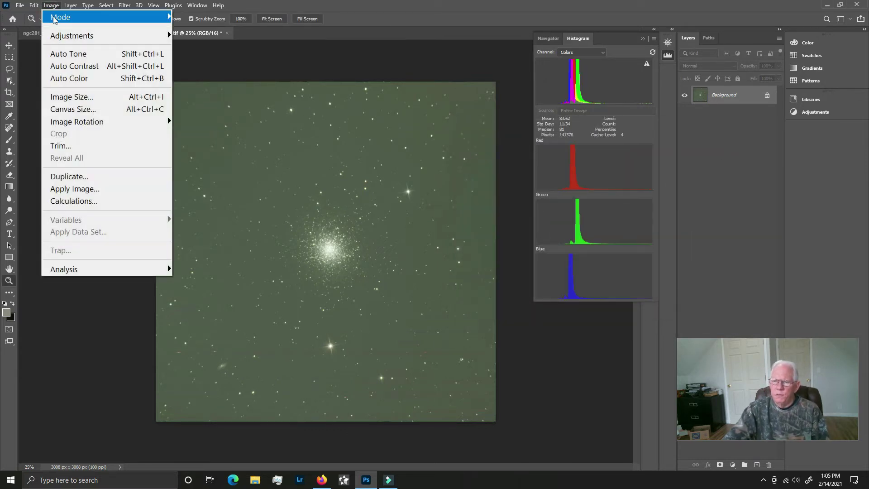
{"action": "mouse_move", "coordinate": [86, 37]}
{"action": "left_click", "coordinate": [188, 48]}
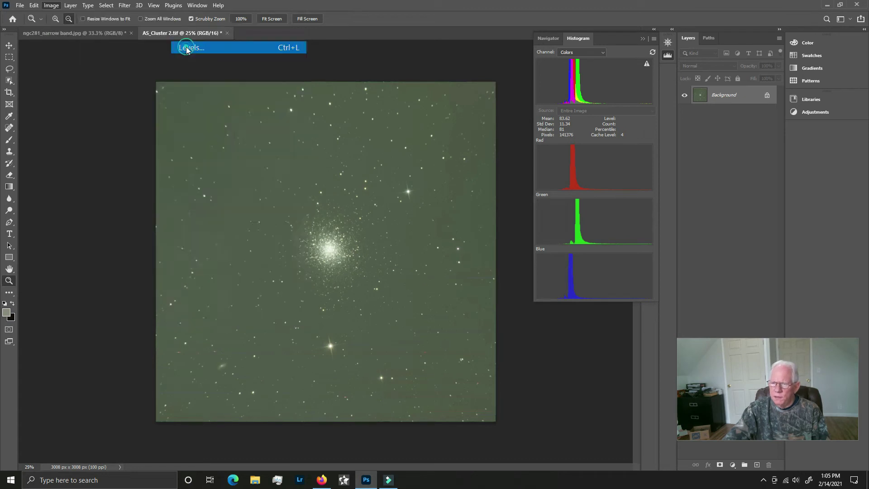
{"action": "left_click_drag", "start_coordinate": [112, 273], "coordinate": [138, 272]}
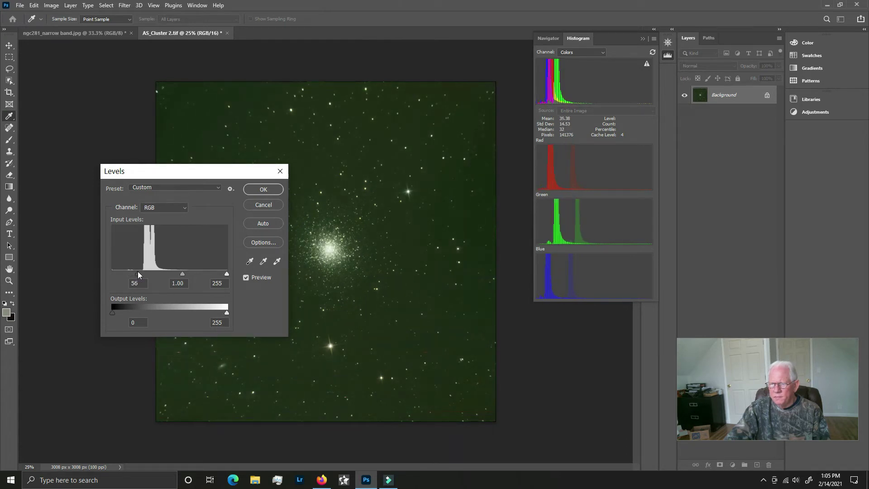
{"action": "left_click", "coordinate": [264, 190]}
{"action": "key", "text": "z"}
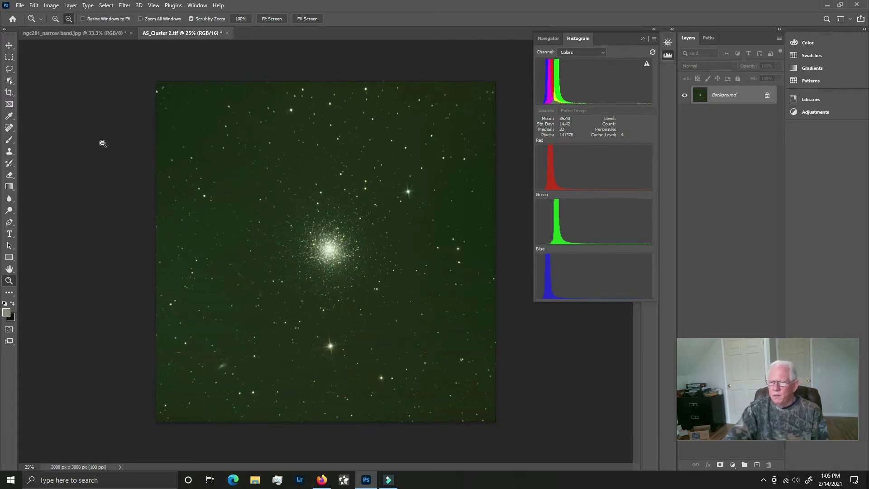
Apply a gentler RGB Curves stretch, raising input 46 to output 76 and placing a highlight point at input 188, output 202
{"action": "left_click", "coordinate": [51, 8]}
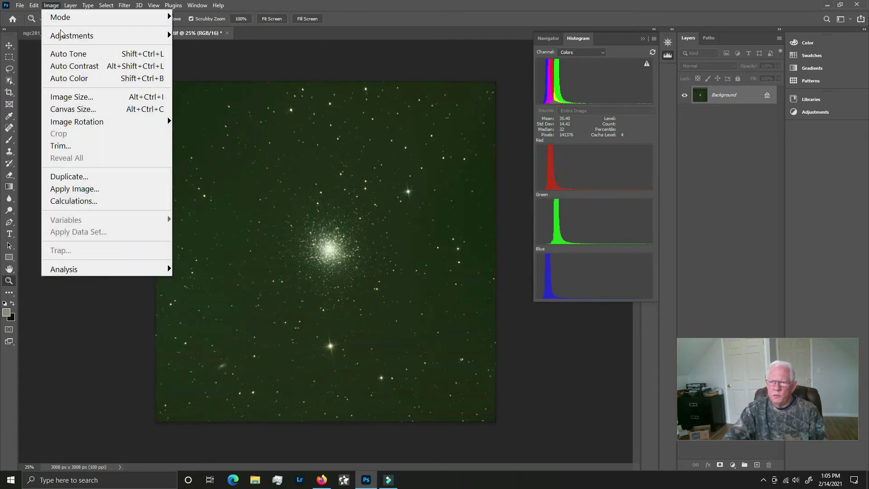
{"action": "mouse_move", "coordinate": [68, 35]}
{"action": "left_click", "coordinate": [195, 60]}
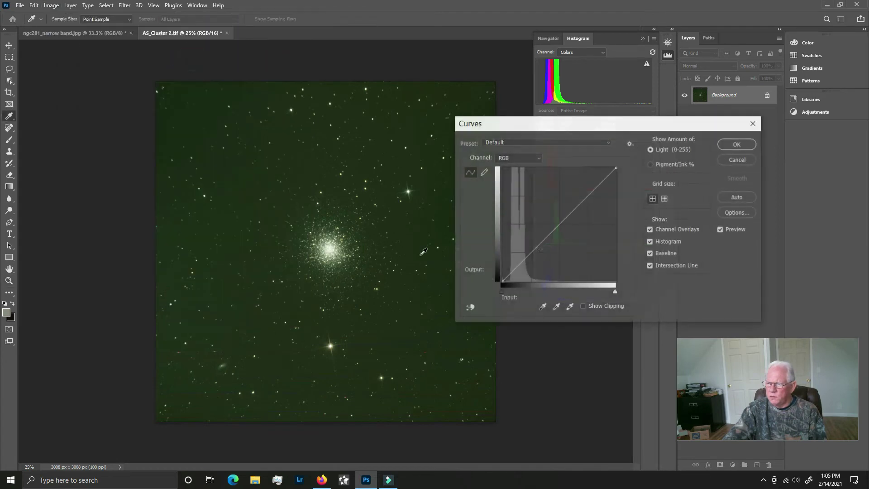
{"action": "left_click_drag", "start_coordinate": [531, 251], "coordinate": [523, 247]}
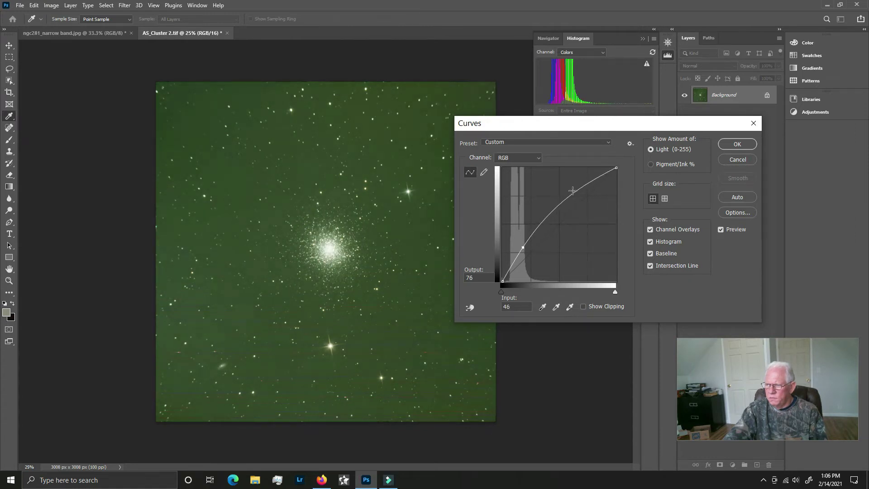
{"action": "left_click_drag", "start_coordinate": [579, 188], "coordinate": [586, 191]}
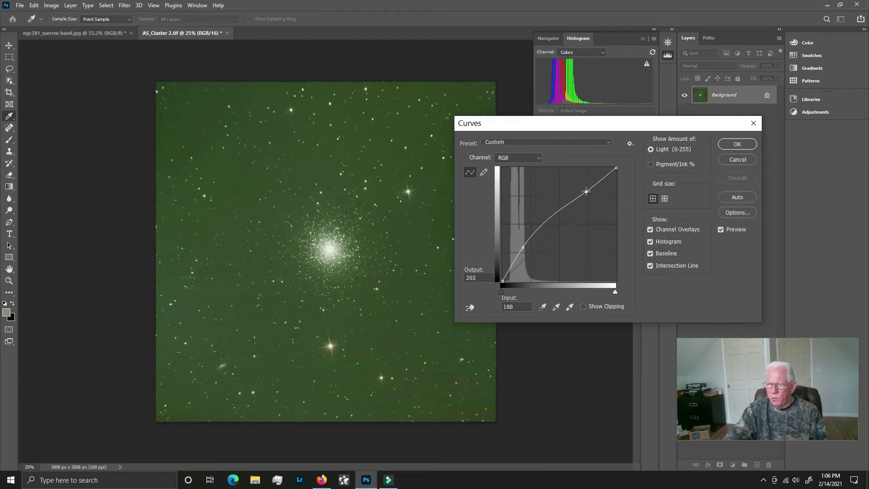
{"action": "left_click", "coordinate": [735, 146]}
{"action": "key", "text": "z"}
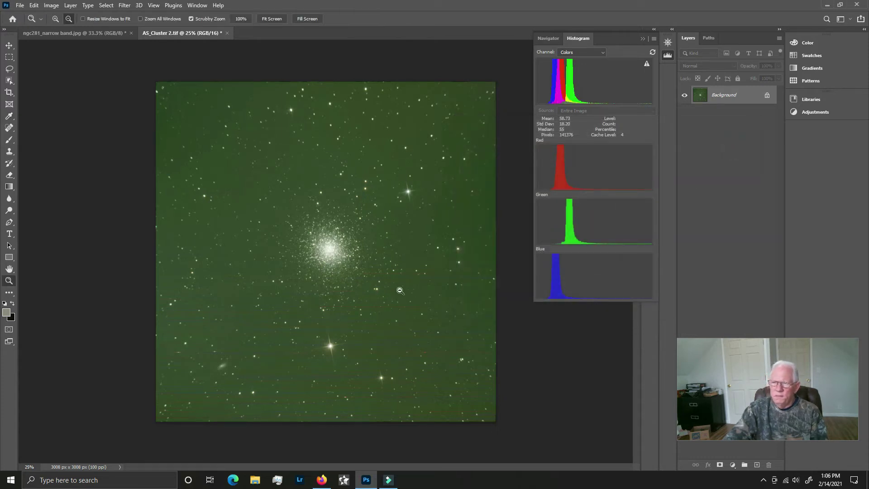
Darken the background with a Levels adjustment, setting the RGB black input level to 24
{"action": "left_click", "coordinate": [51, 6]}
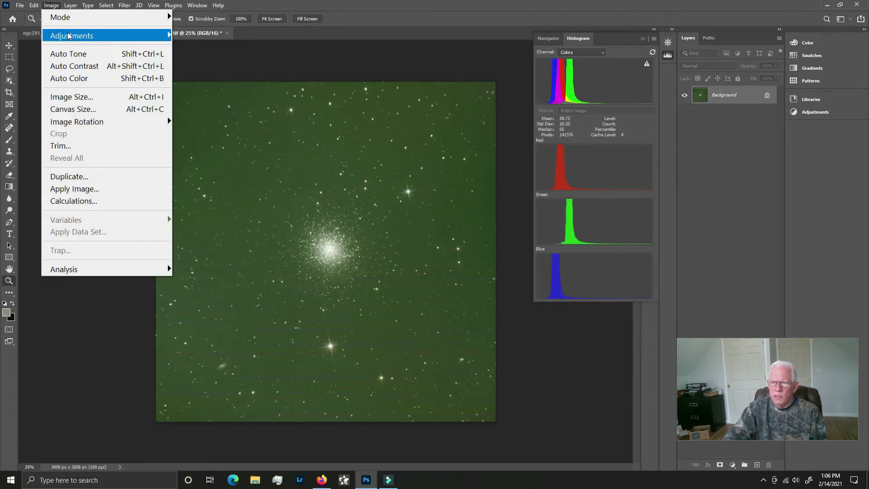
{"action": "mouse_move", "coordinate": [71, 37]}
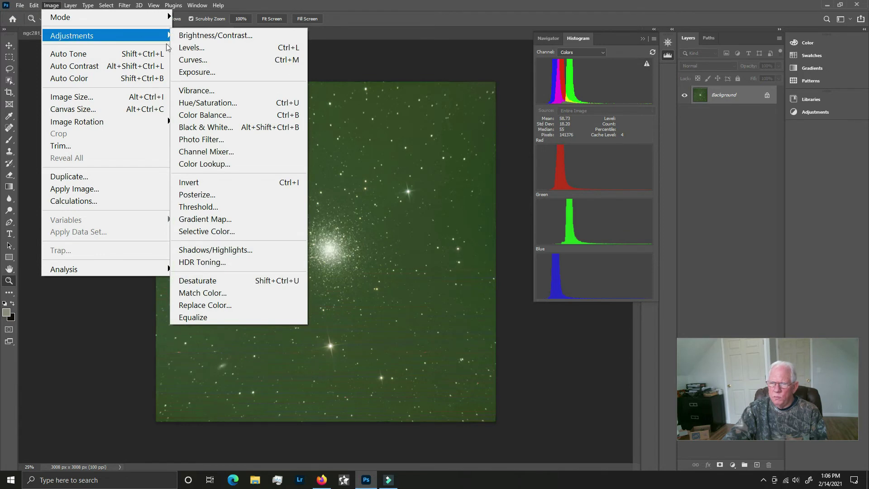
{"action": "left_click", "coordinate": [192, 47]}
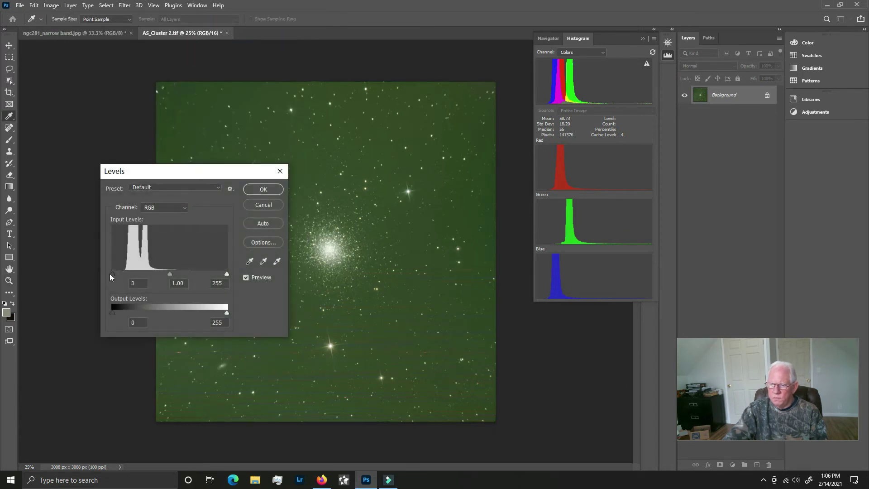
{"action": "left_click_drag", "start_coordinate": [112, 273], "coordinate": [123, 274]}
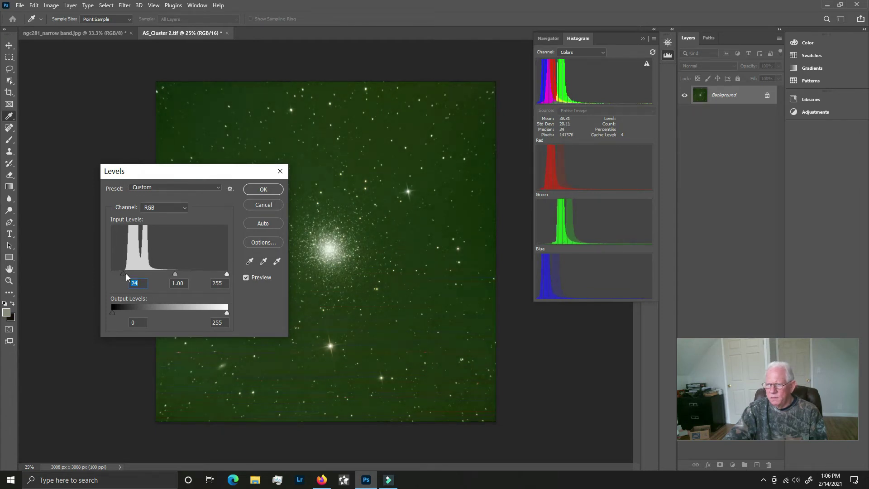
{"action": "left_click", "coordinate": [263, 190]}
{"action": "key", "text": "z"}
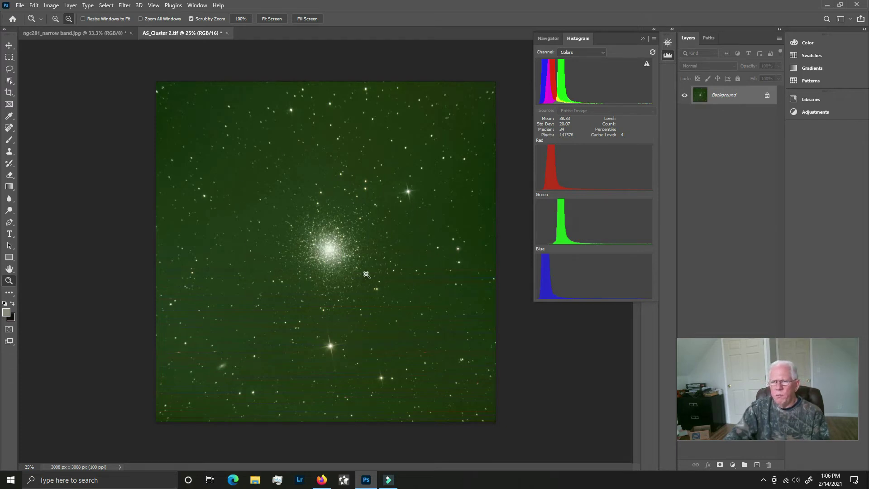
Start an Exposure adjustment, move its dialog clear of the image, and set the exposure to -0.55
{"action": "left_click", "coordinate": [51, 5]}
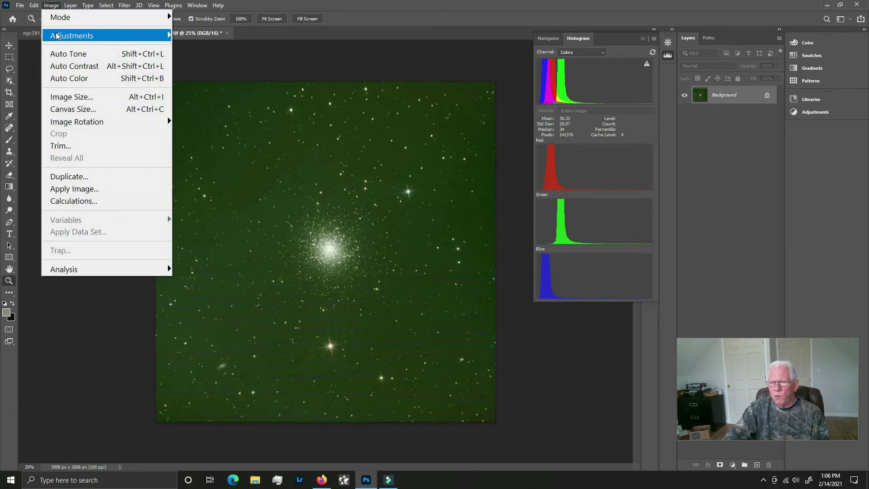
{"action": "mouse_move", "coordinate": [70, 36]}
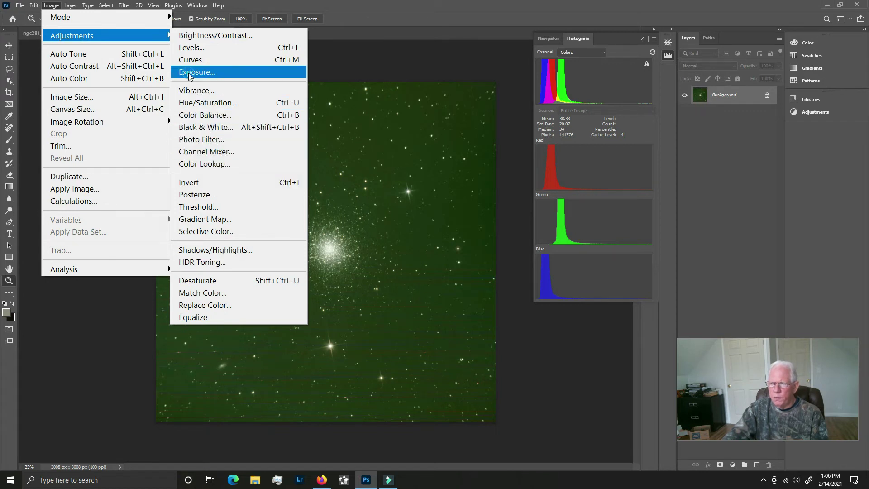
{"action": "left_click", "coordinate": [9, 116]}
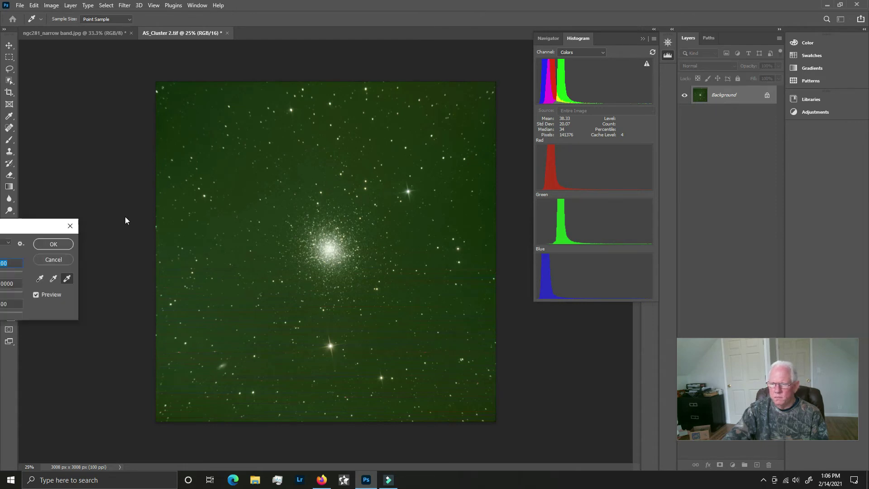
{"action": "left_click_drag", "start_coordinate": [46, 223], "coordinate": [824, 143]}
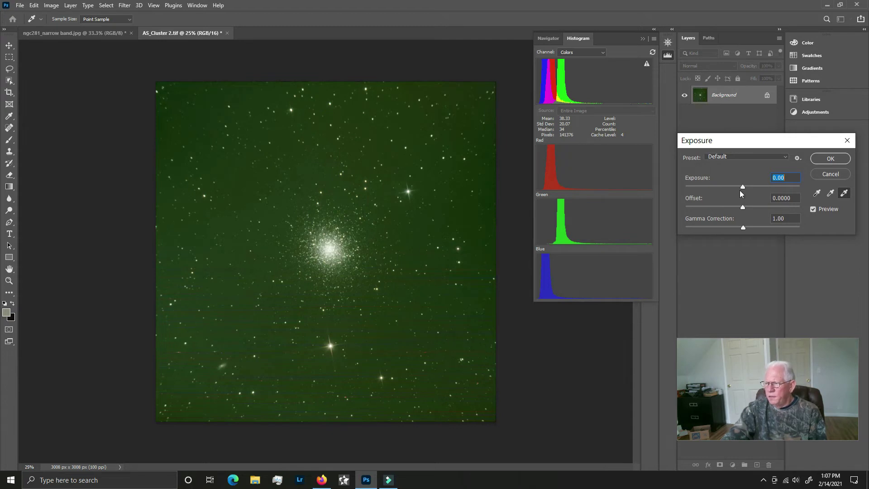
{"action": "mouse_move", "coordinate": [743, 186]}
{"action": "left_mouse_down"}
{"action": "mouse_move", "coordinate": [730, 186]}
{"action": "mouse_move", "coordinate": [759, 184]}
{"action": "left_mouse_up"}
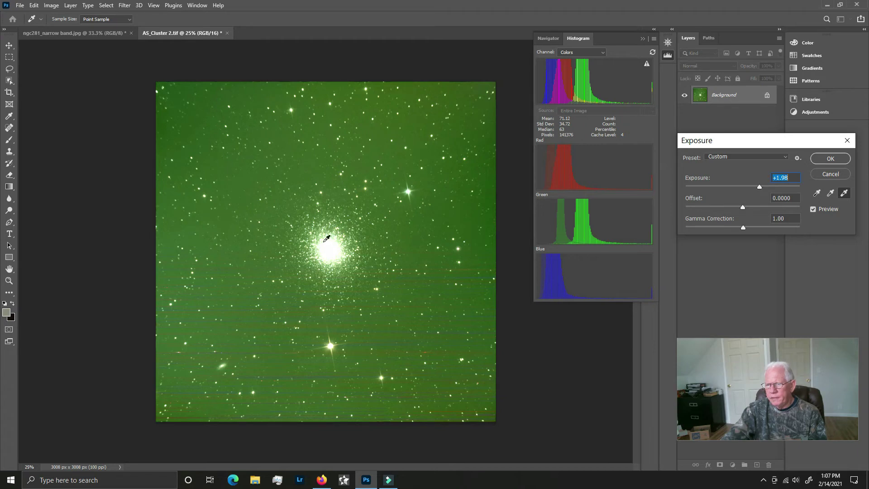
{"action": "left_click_drag", "start_coordinate": [757, 187], "coordinate": [738, 187]}
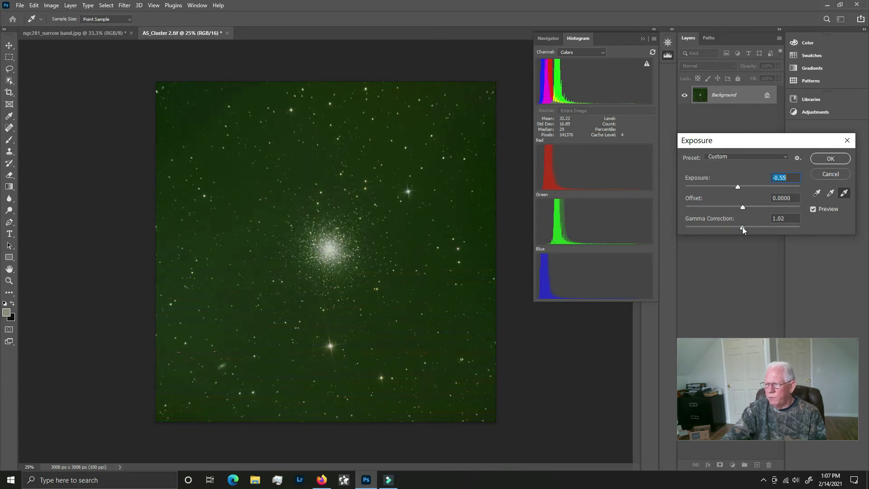
Set the gamma correction to 0.94 and the offset to -0.0257, and apply the Exposure adjustment
{"action": "left_click_drag", "start_coordinate": [743, 227], "coordinate": [753, 224]}
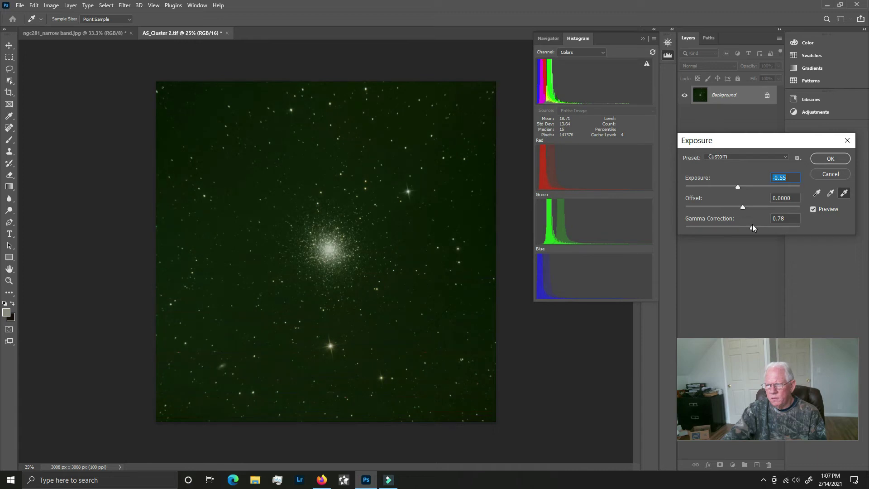
{"action": "mouse_move", "coordinate": [752, 224]}
{"action": "left_mouse_down"}
{"action": "mouse_move", "coordinate": [733, 226]}
{"action": "mouse_move", "coordinate": [745, 223]}
{"action": "left_mouse_up"}
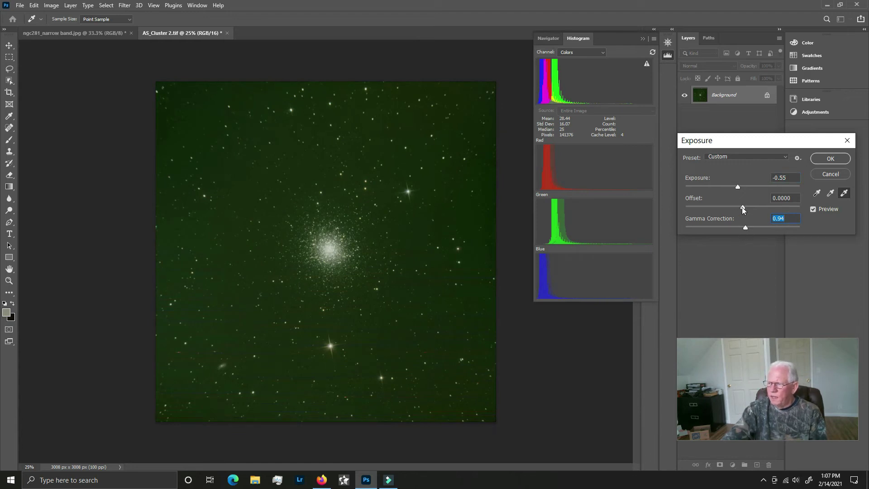
{"action": "left_click_drag", "start_coordinate": [743, 207], "coordinate": [739, 207]}
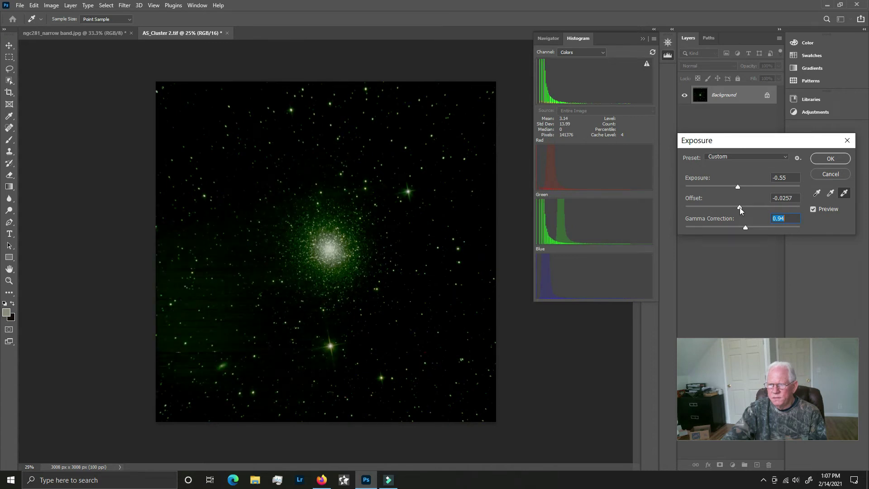
{"action": "left_click_drag", "start_coordinate": [740, 208], "coordinate": [740, 208]}
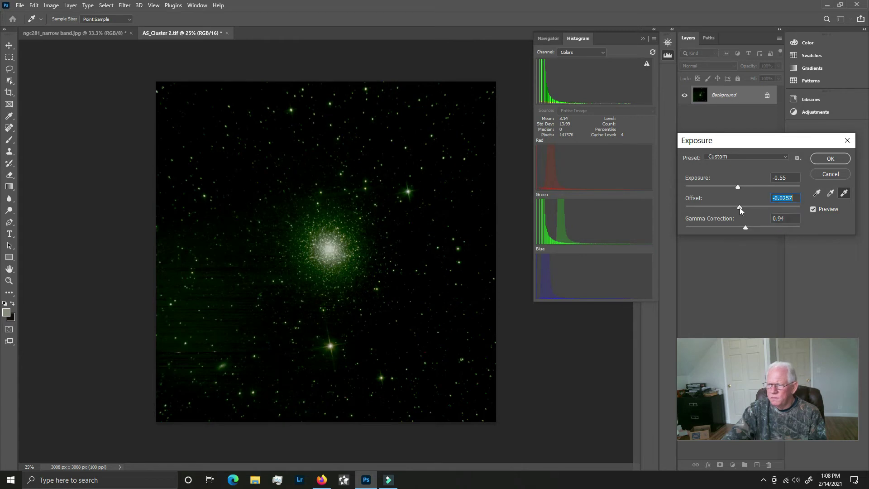
{"action": "left_click", "coordinate": [831, 158]}
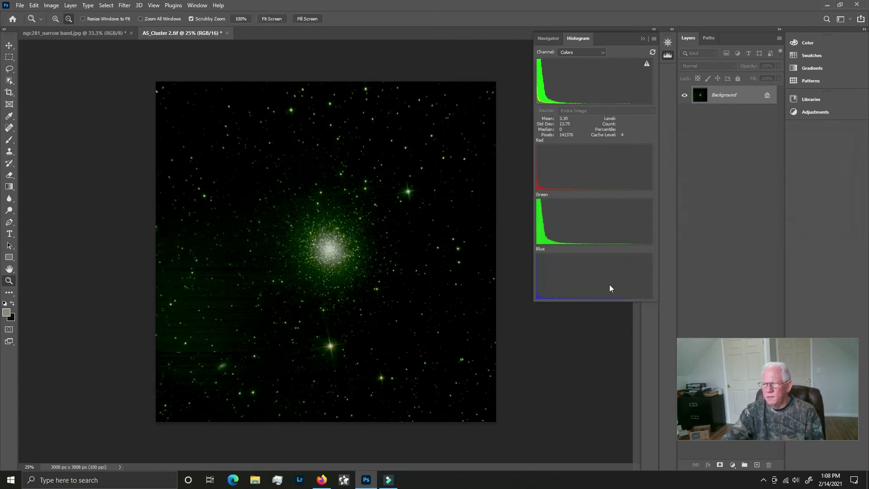
{"action": "key", "text": "z"}
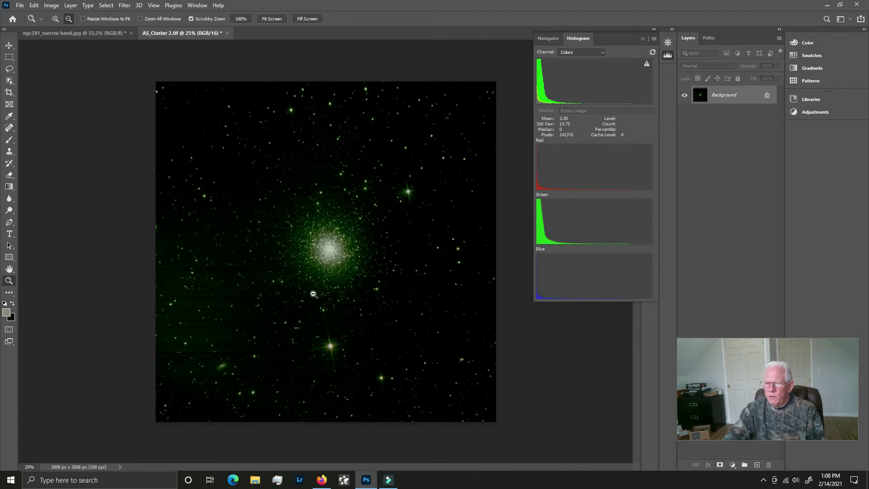
Start a Channel Mixer adjustment on the cluster image and move its dialog clear of the image and histogram
{"action": "left_click", "coordinate": [51, 5]}
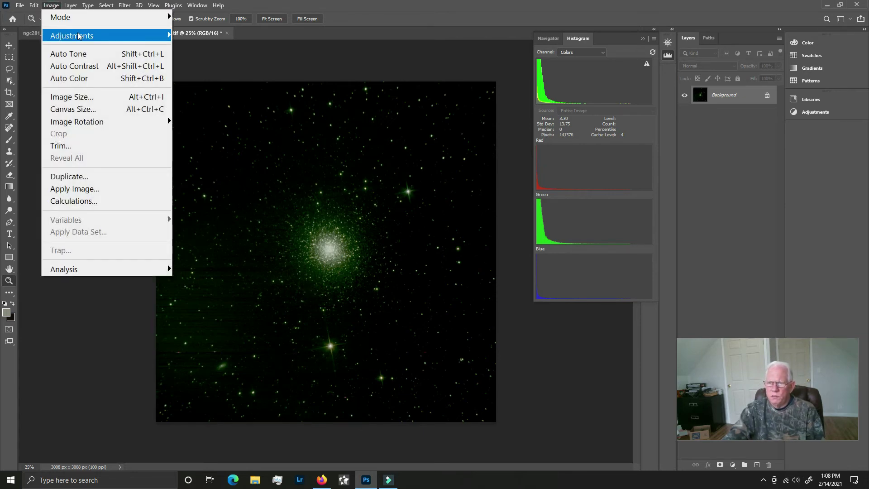
{"action": "mouse_move", "coordinate": [126, 39]}
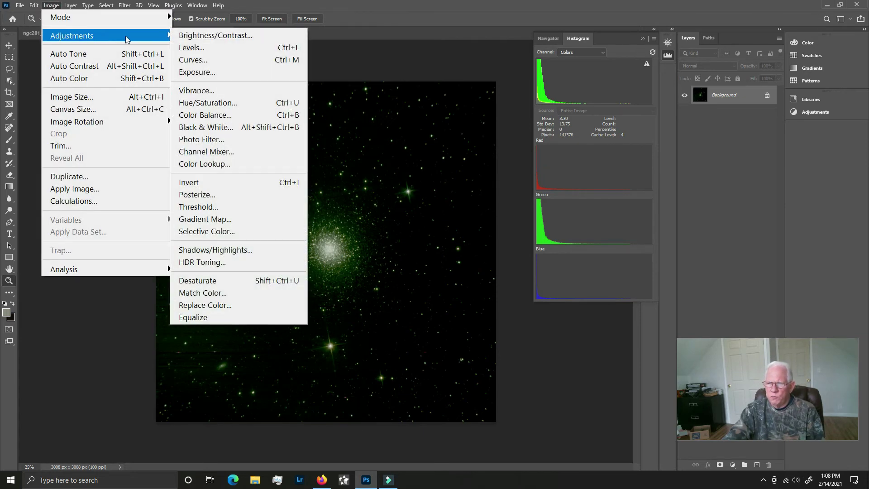
{"action": "left_click", "coordinate": [208, 152]}
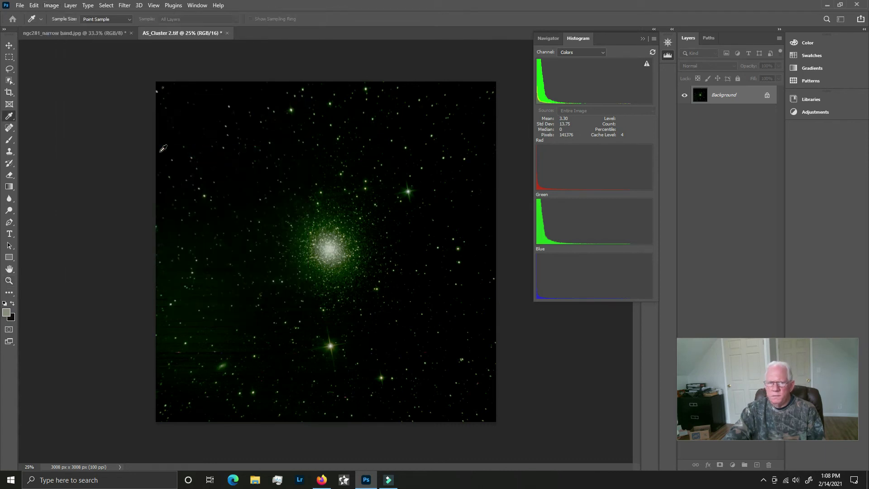
{"action": "left_click_drag", "start_coordinate": [355, 240], "coordinate": [788, 136]}
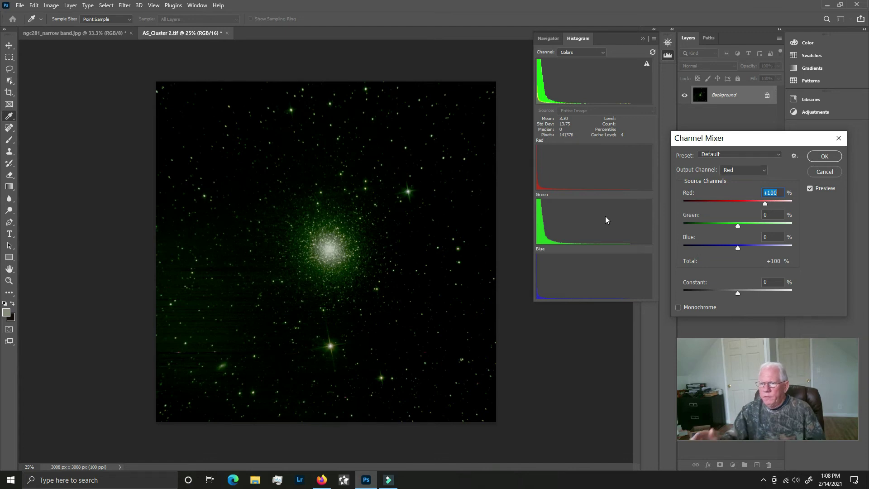
Hide the histogram display and bring it back while the Channel Mixer stays open
{"action": "left_click", "coordinate": [194, 7]}
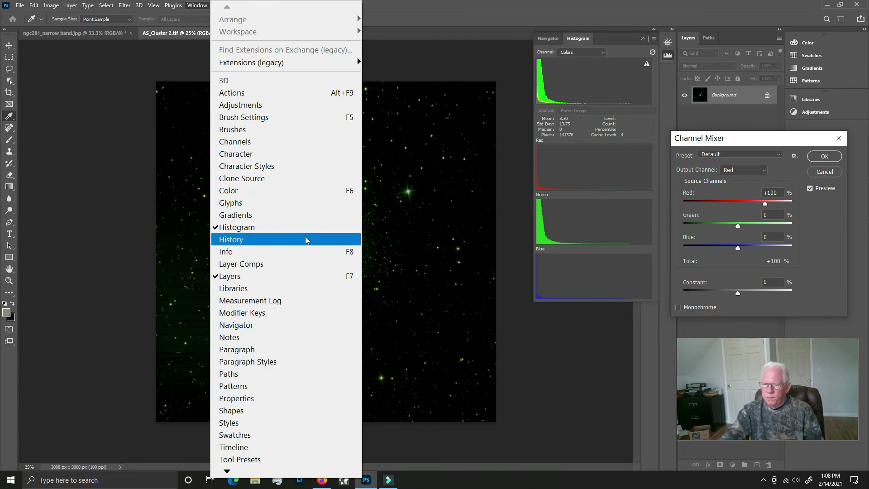
{"action": "left_click", "coordinate": [228, 227]}
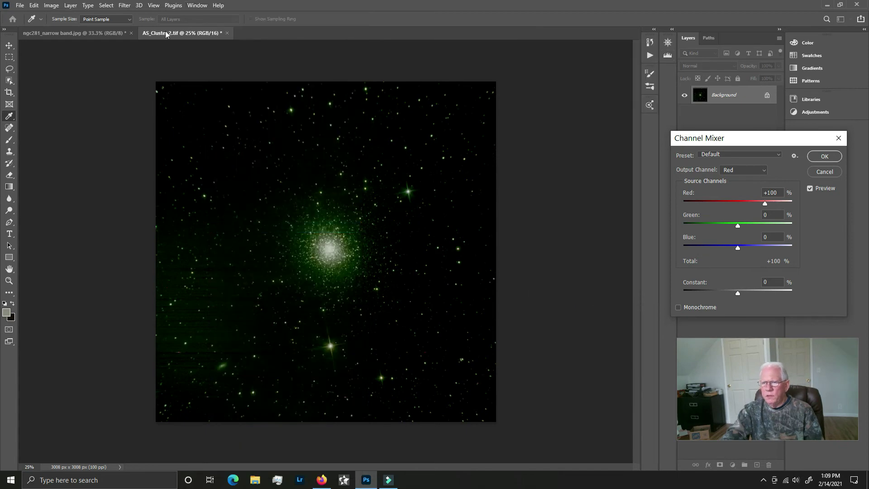
{"action": "left_click", "coordinate": [198, 7]}
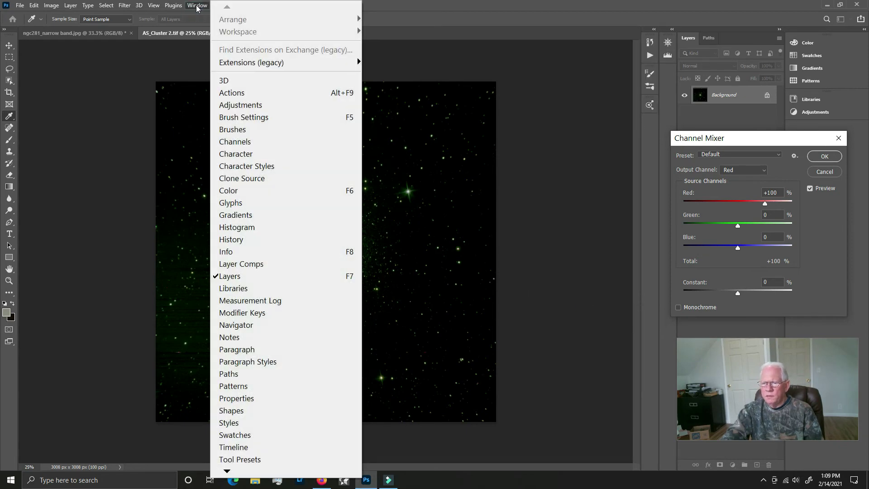
{"action": "left_click", "coordinate": [234, 228]}
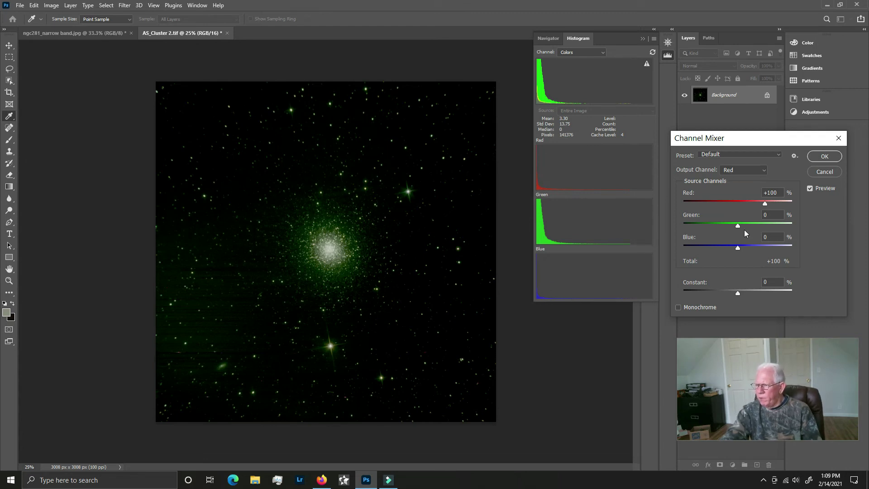
In the Channel Mixer, set the green source to +14% for the red output channel and +94% for the green output channel
{"action": "mouse_move", "coordinate": [738, 226]}
{"action": "left_mouse_down"}
{"action": "mouse_move", "coordinate": [756, 222]}
{"action": "mouse_move", "coordinate": [741, 222]}
{"action": "left_mouse_up"}
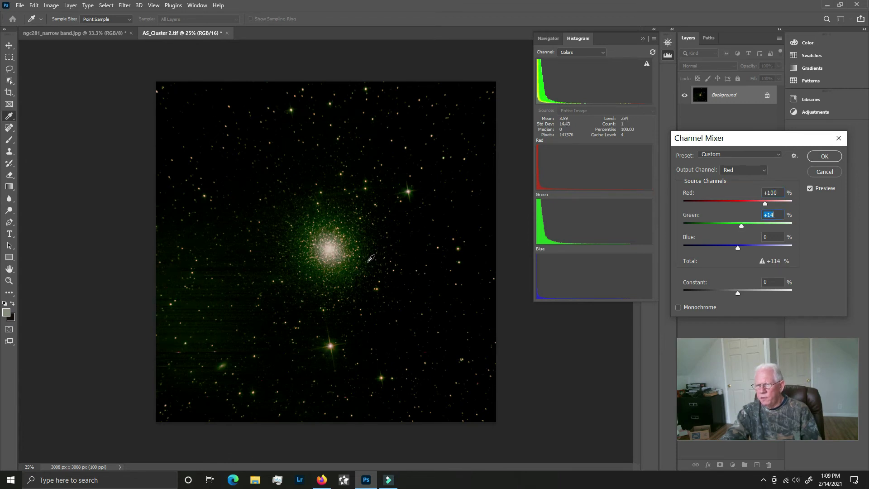
{"action": "left_click", "coordinate": [737, 170]}
{"action": "left_click", "coordinate": [733, 185]}
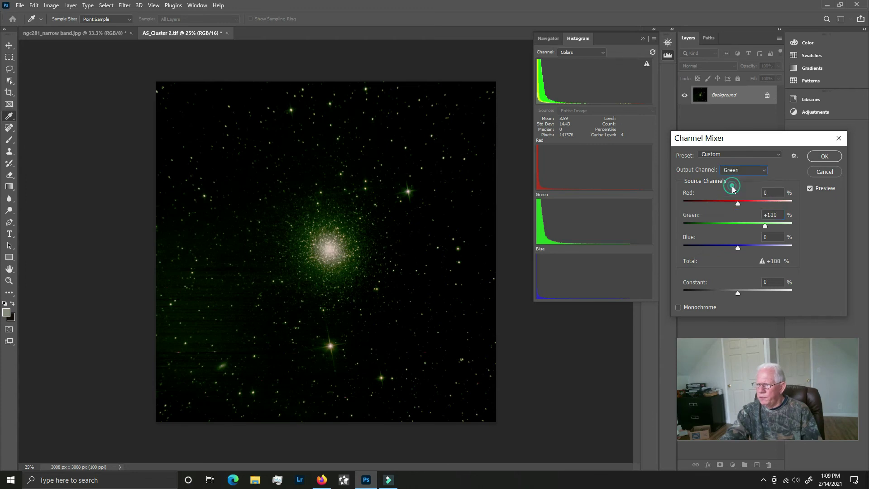
{"action": "left_click_drag", "start_coordinate": [765, 225], "coordinate": [764, 224]}
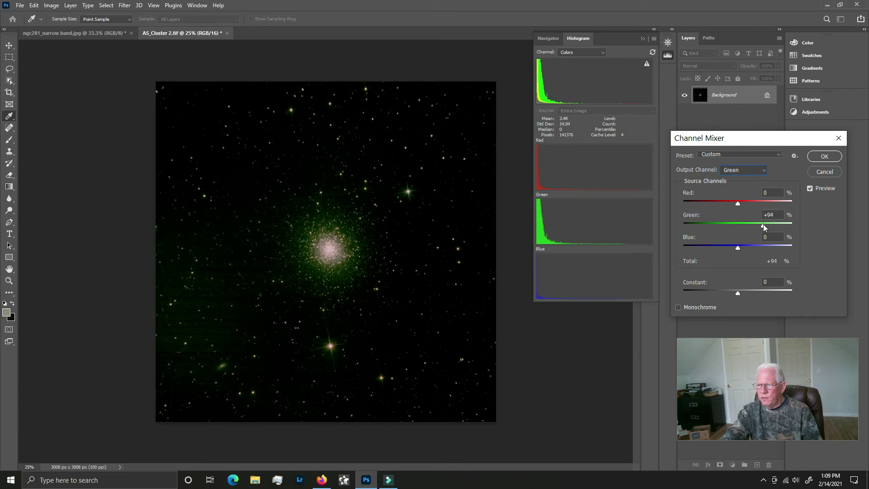
{"action": "left_click_drag", "start_coordinate": [764, 226], "coordinate": [763, 227]}
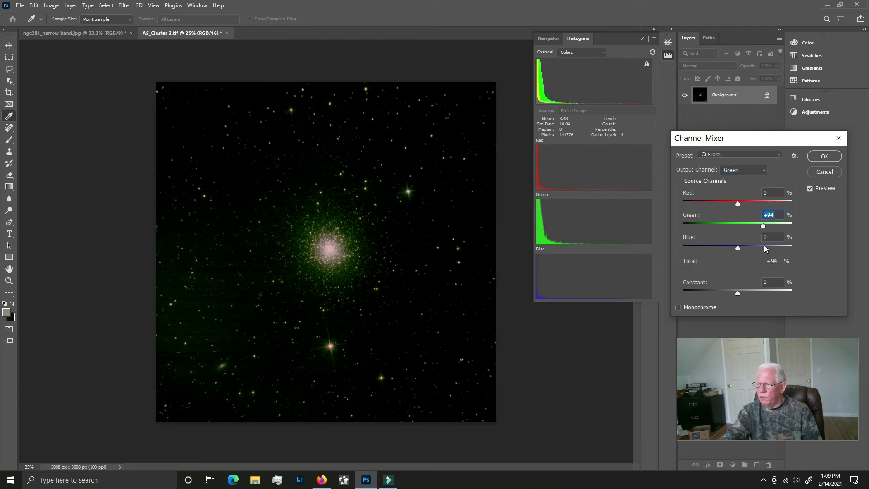
Set the green source to +26% for the blue output channel and apply the Channel Mixer adjustment
{"action": "left_click", "coordinate": [735, 175]}
{"action": "left_click", "coordinate": [735, 196]}
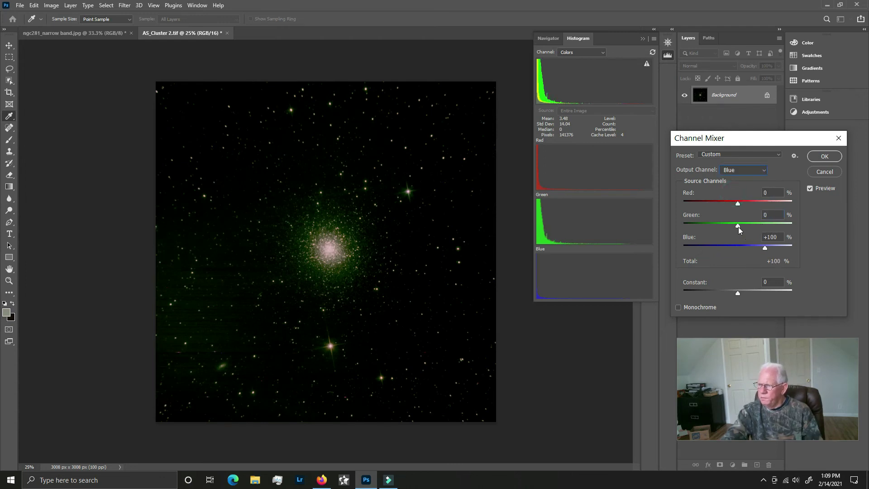
{"action": "left_click_drag", "start_coordinate": [738, 227], "coordinate": [746, 222]}
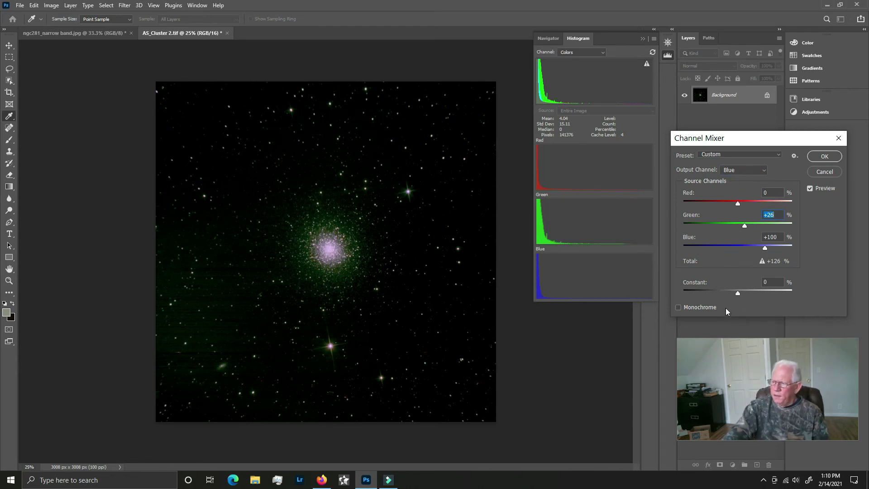
{"action": "left_click", "coordinate": [817, 156]}
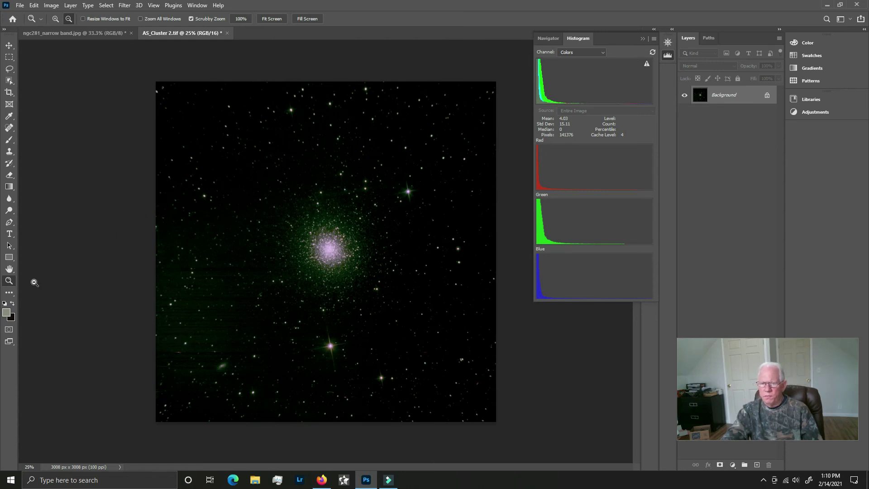
{"action": "left_click", "coordinate": [207, 275]}
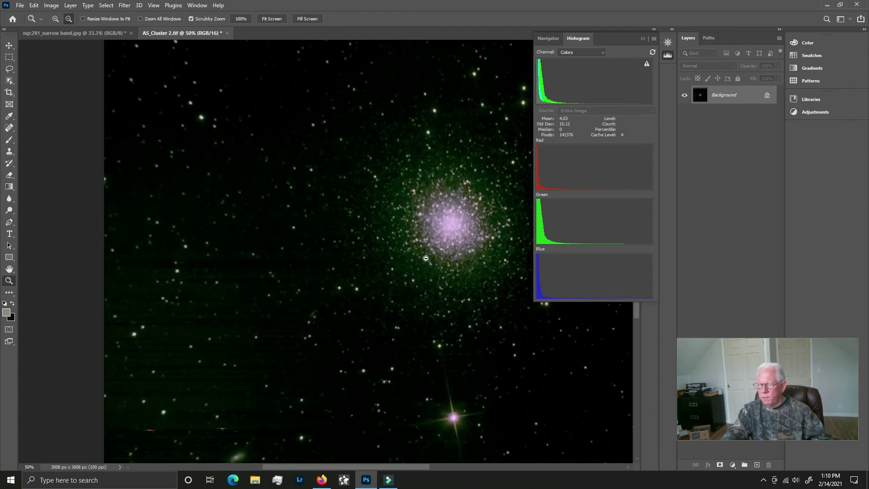
{"action": "left_click_drag", "start_coordinate": [411, 466], "coordinate": [457, 467]}
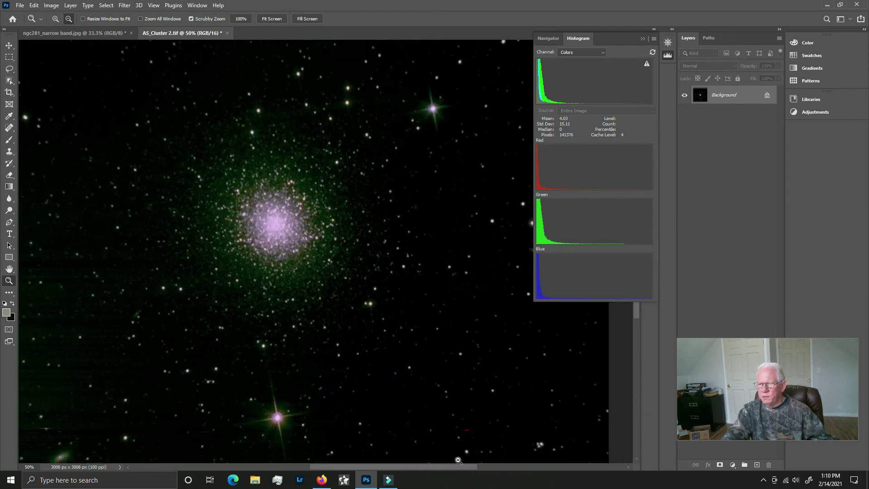
{"action": "left_click", "coordinate": [280, 278], "text": "alt"}
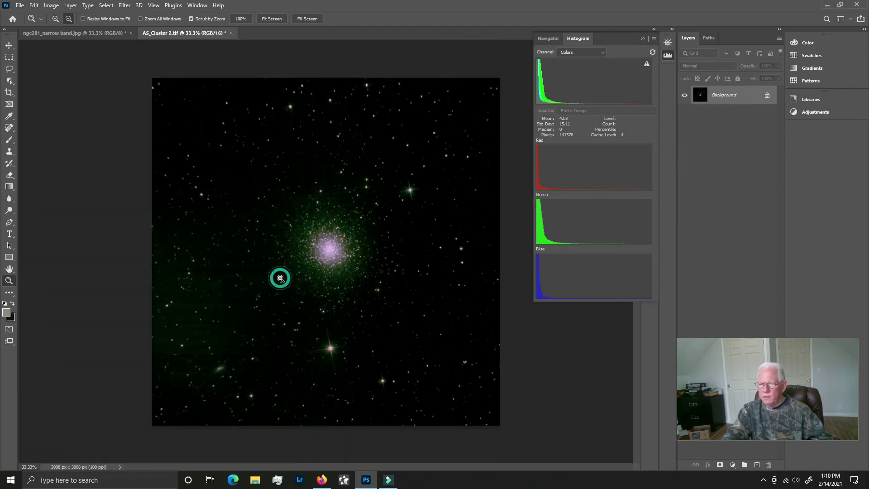